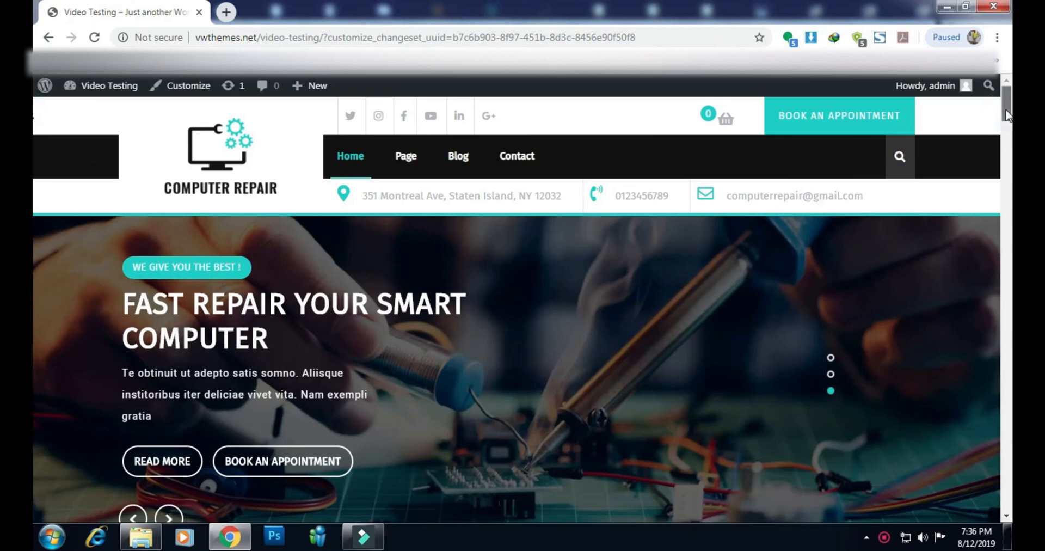
Return to the top of the live home page and go to the WordPress admin Dashboard
left_click_drag(1006, 117, 1006, 509)
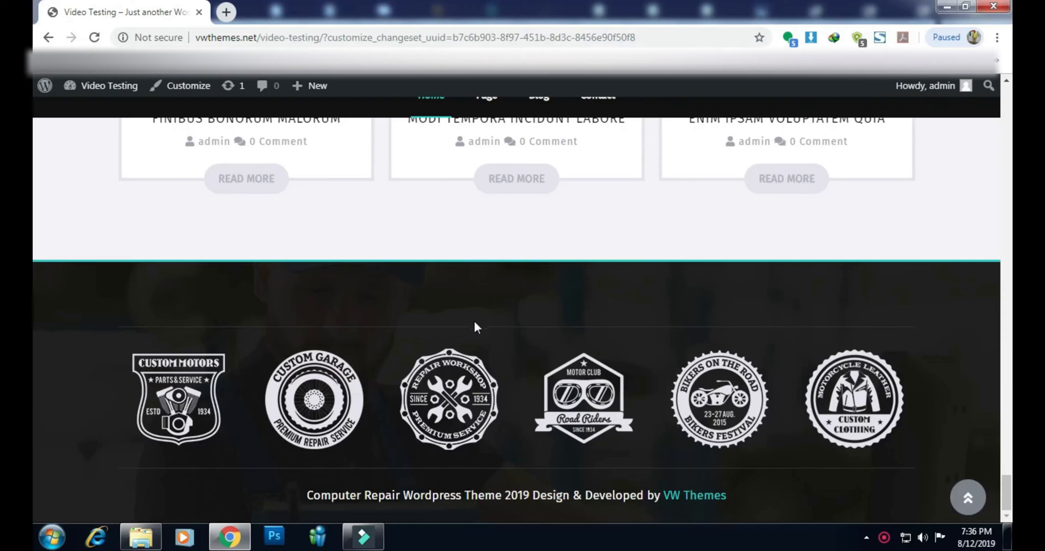
left_click(967, 501)
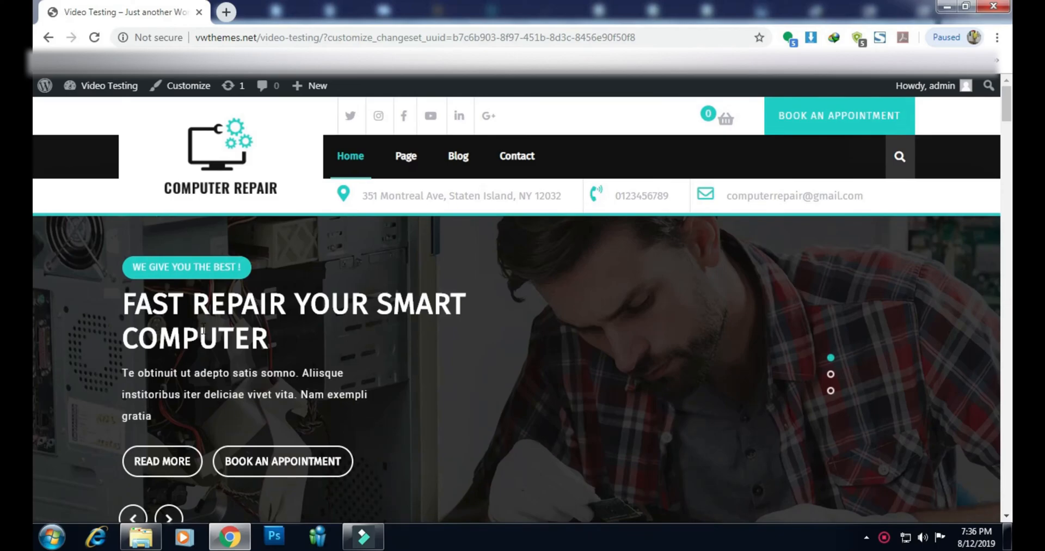
mouse_move(116, 95)
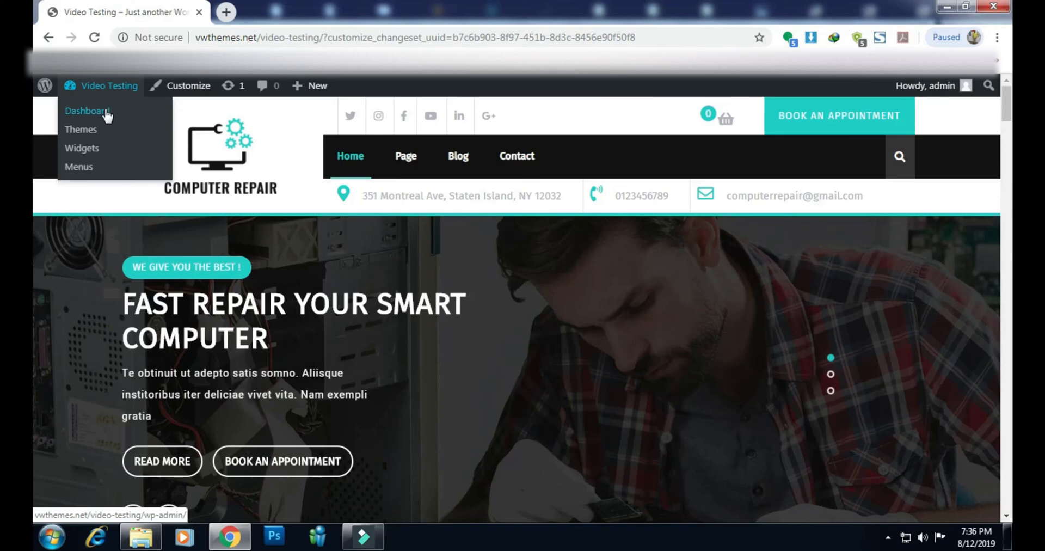
left_click(105, 113)
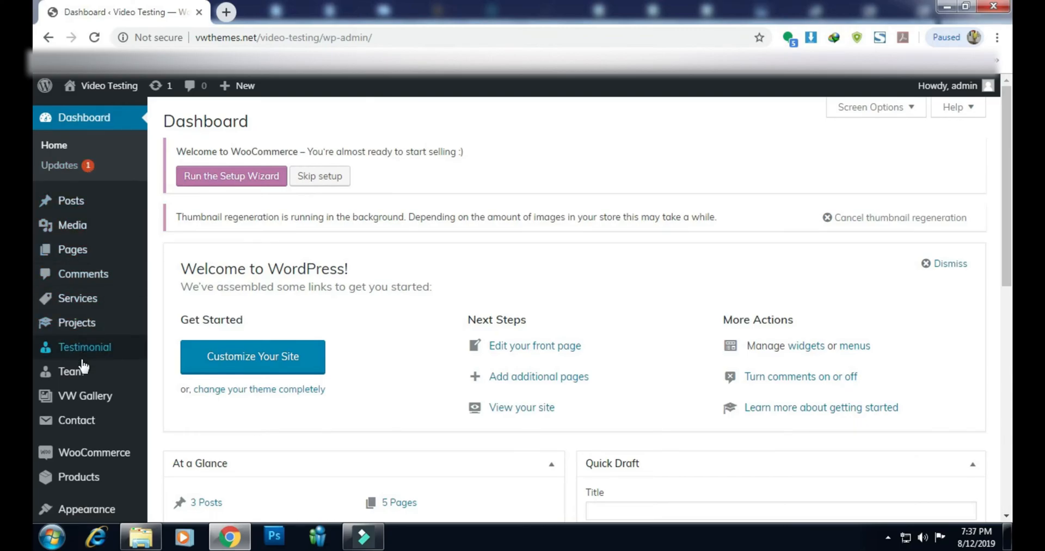
mouse_move(91, 492)
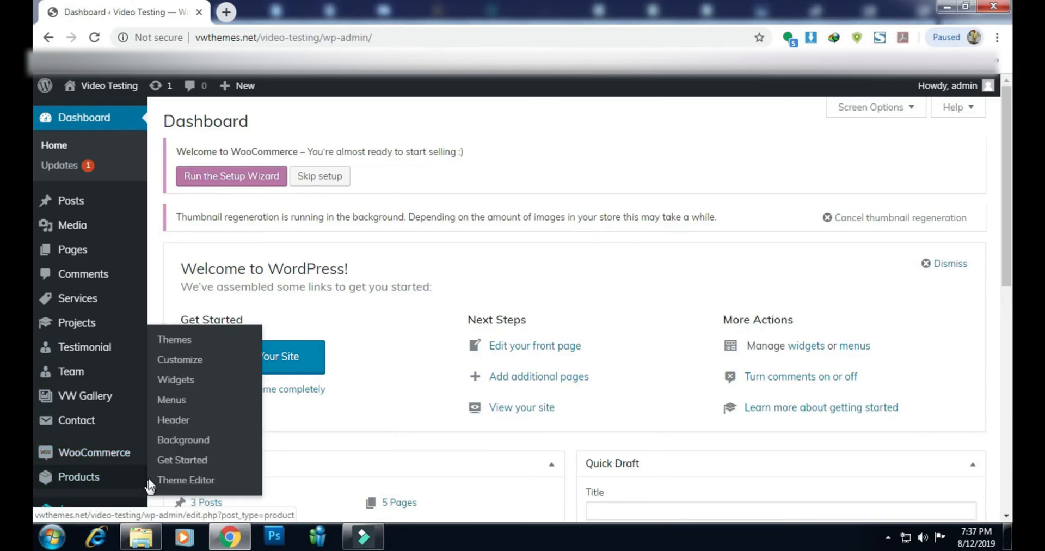
scroll(98, 468, "down", 1)
mouse_move(93, 438)
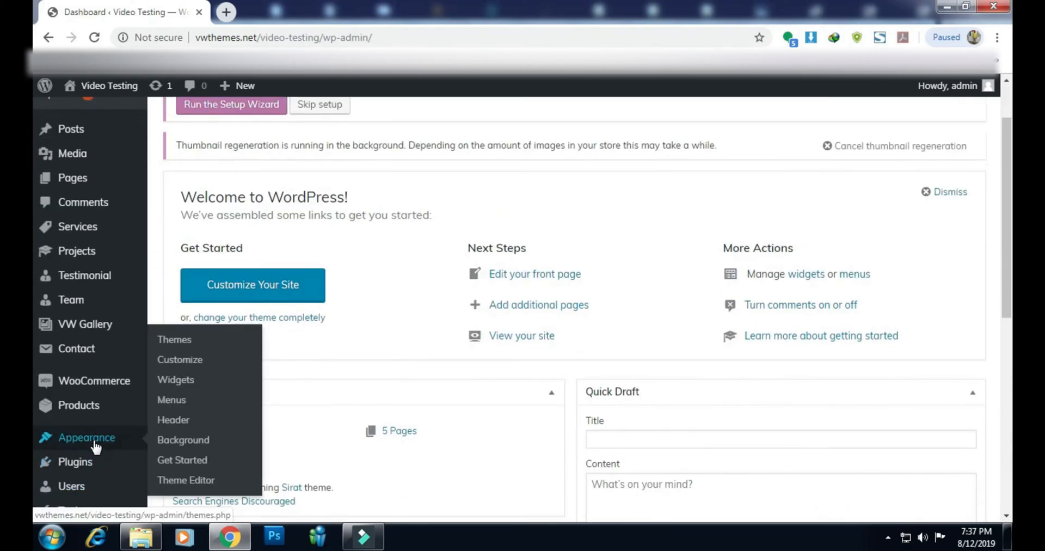
Open Appearance > Widgets and scroll the Available Widgets list down to Text
left_click(175, 384)
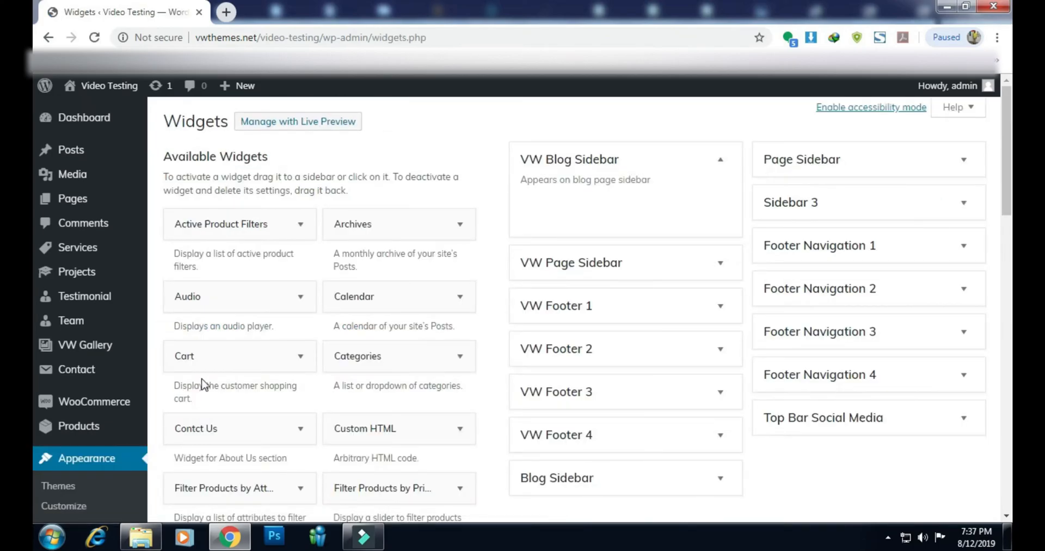
scroll(279, 384, "down", 2)
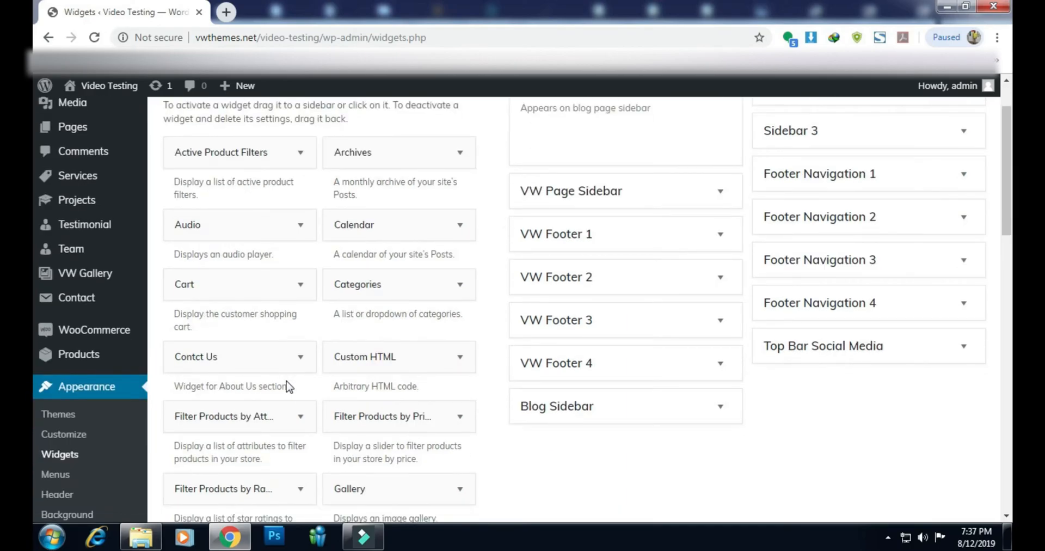
scroll(354, 420, "down", 4)
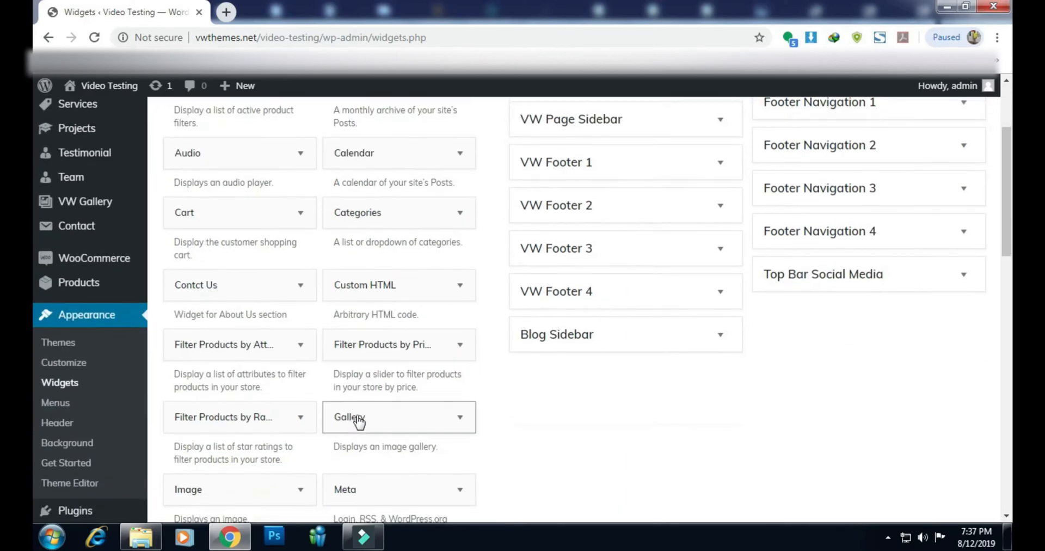
scroll(359, 421, "down", 6)
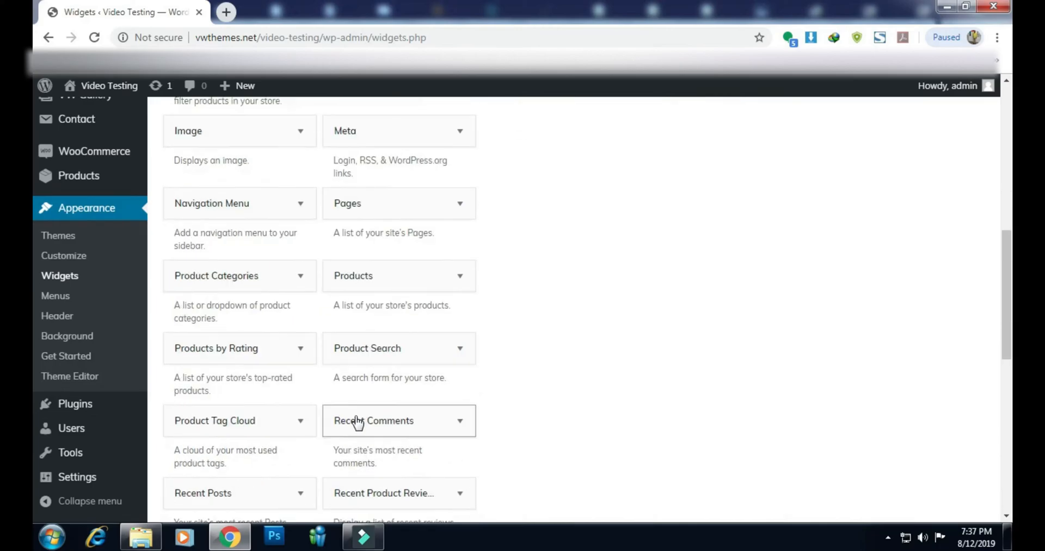
scroll(599, 399, "up", 6)
scroll(598, 400, "up", 4)
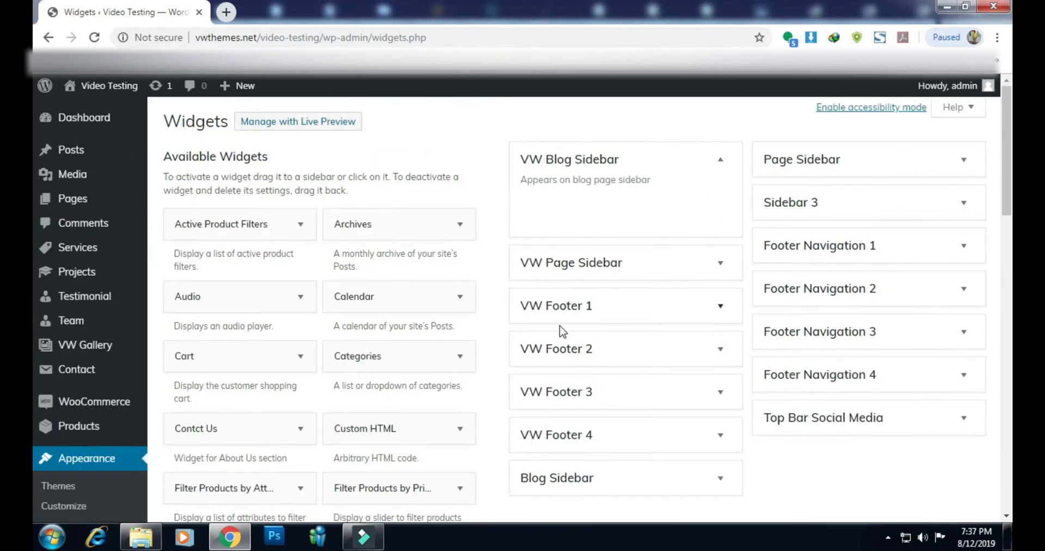
scroll(356, 403, "down", 10)
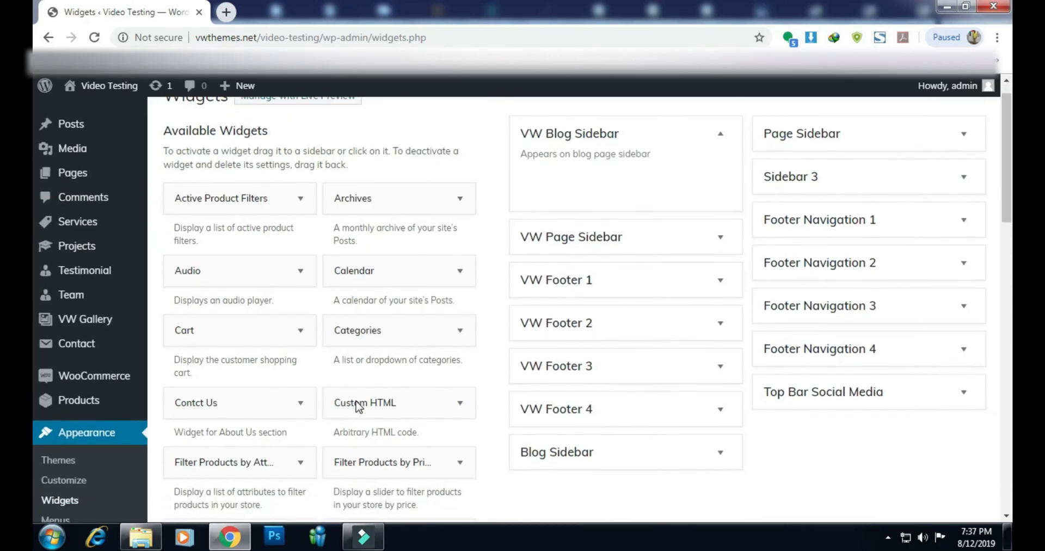
scroll(359, 407, "down", 12)
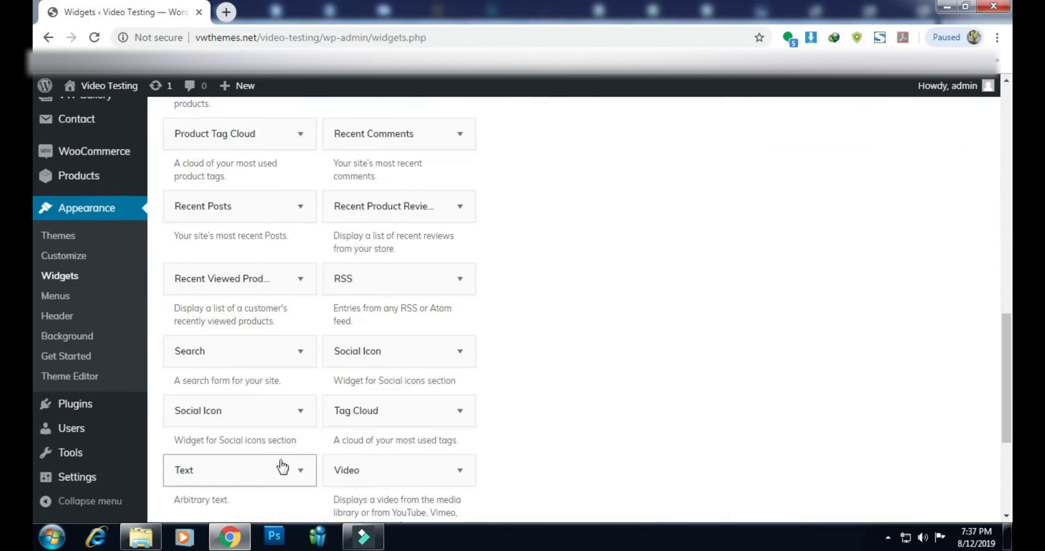
scroll(280, 467, "down", 5)
Add a Text widget to the VW Footer 1 area
left_click(269, 251)
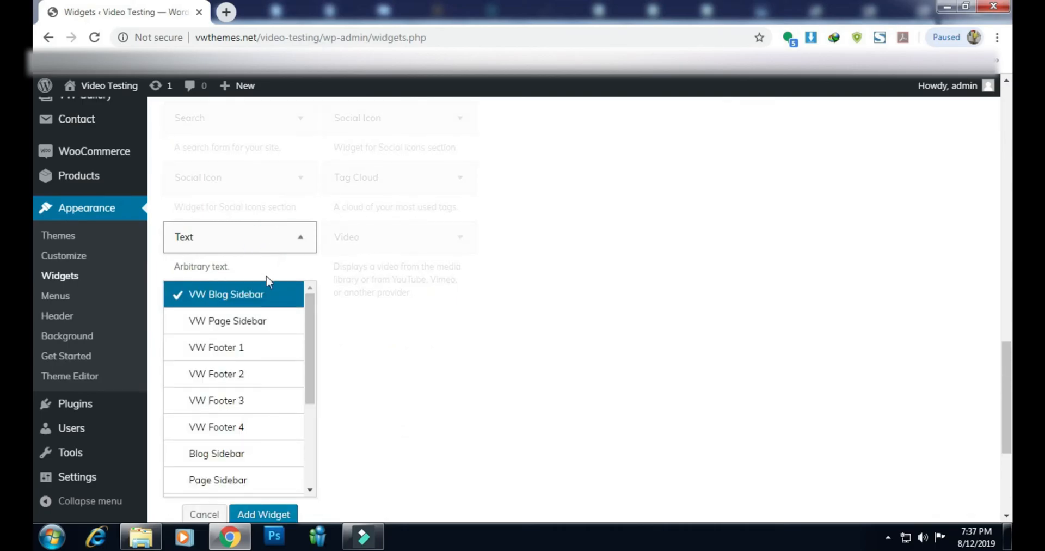
left_click(242, 348)
scroll(462, 337, "down", 3)
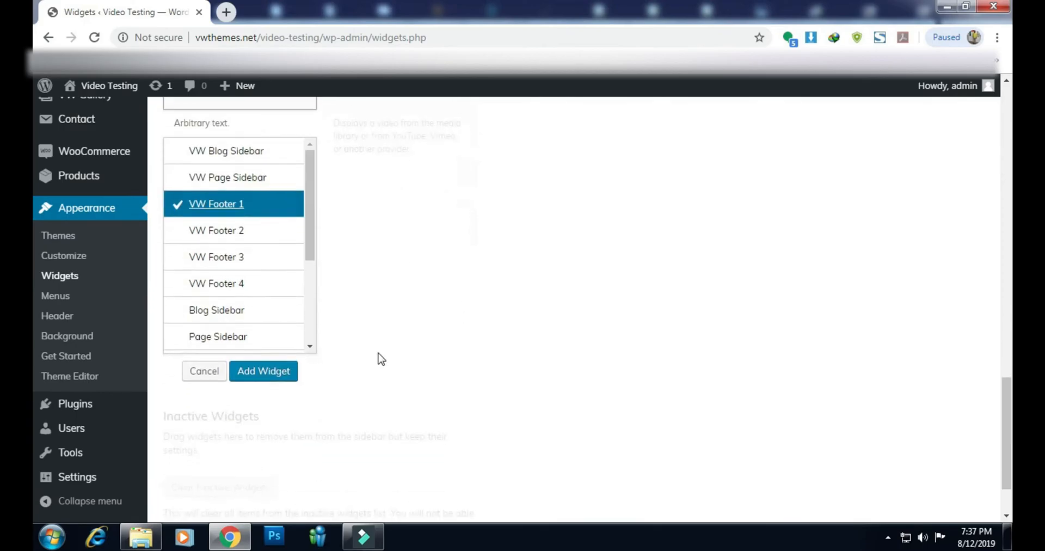
left_click(288, 373)
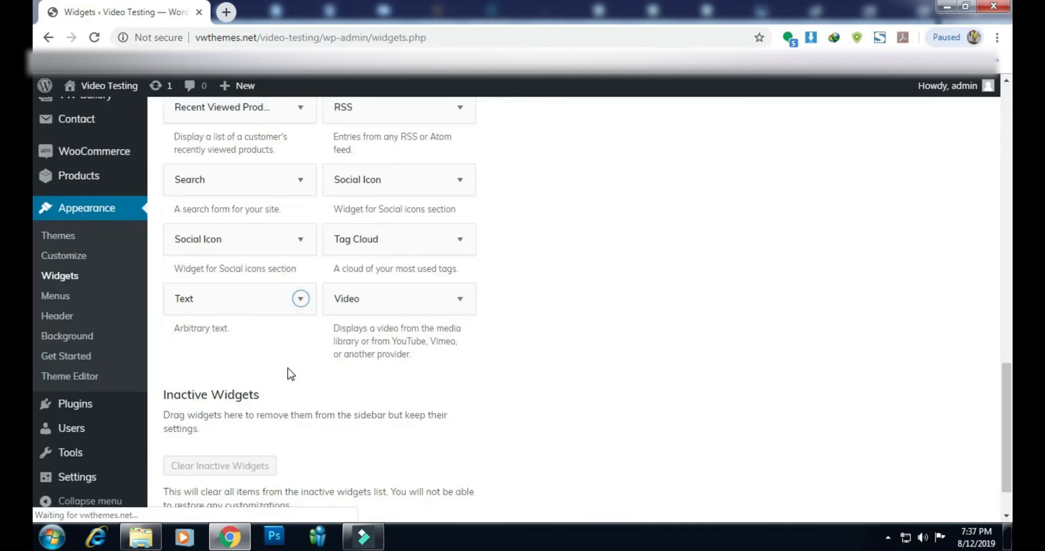
scroll(598, 366, "up", 1)
scroll(599, 366, "up", 15)
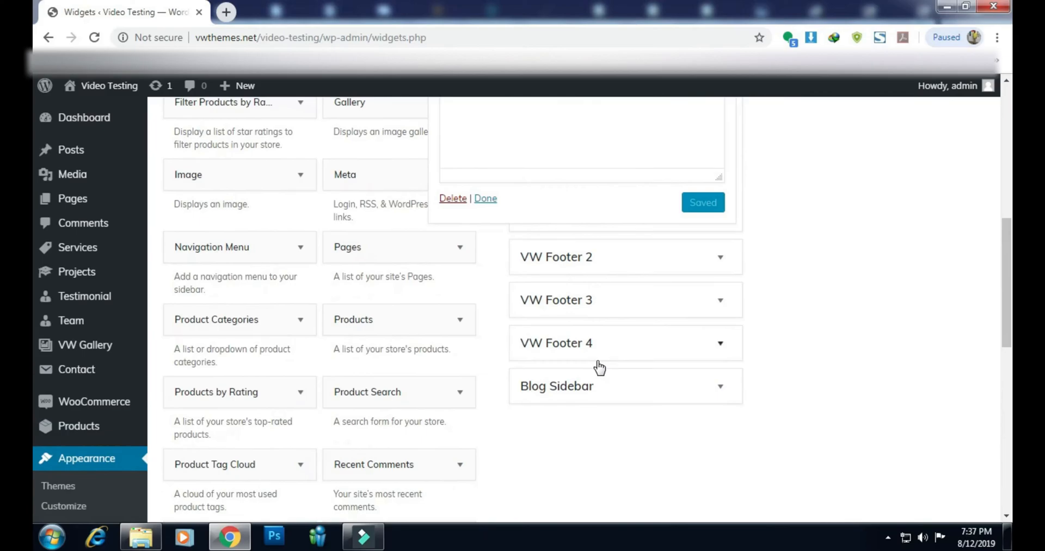
scroll(591, 357, "up", 1)
Start the Text widget's title with 'Computer'
left_click(487, 239)
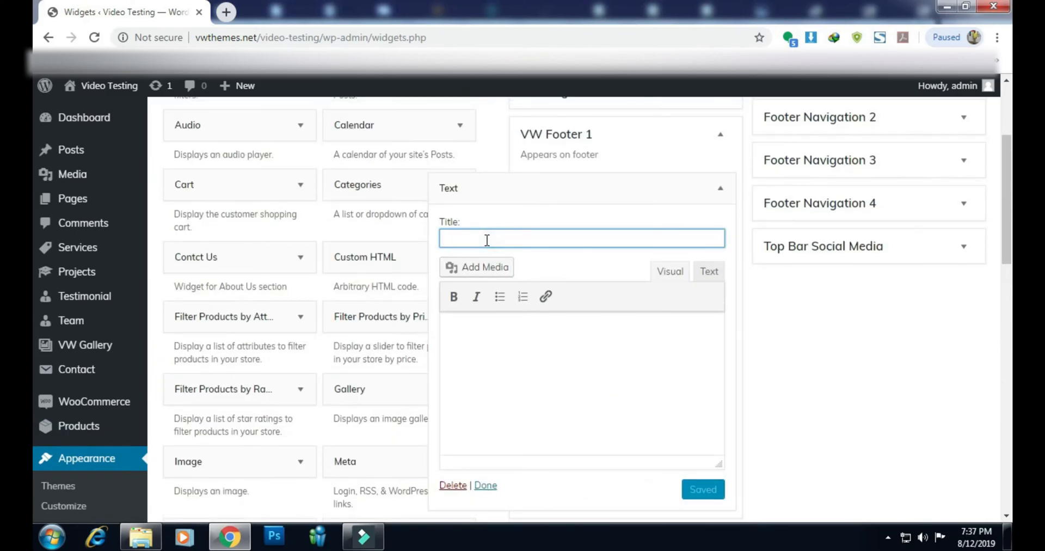
type("Computer")
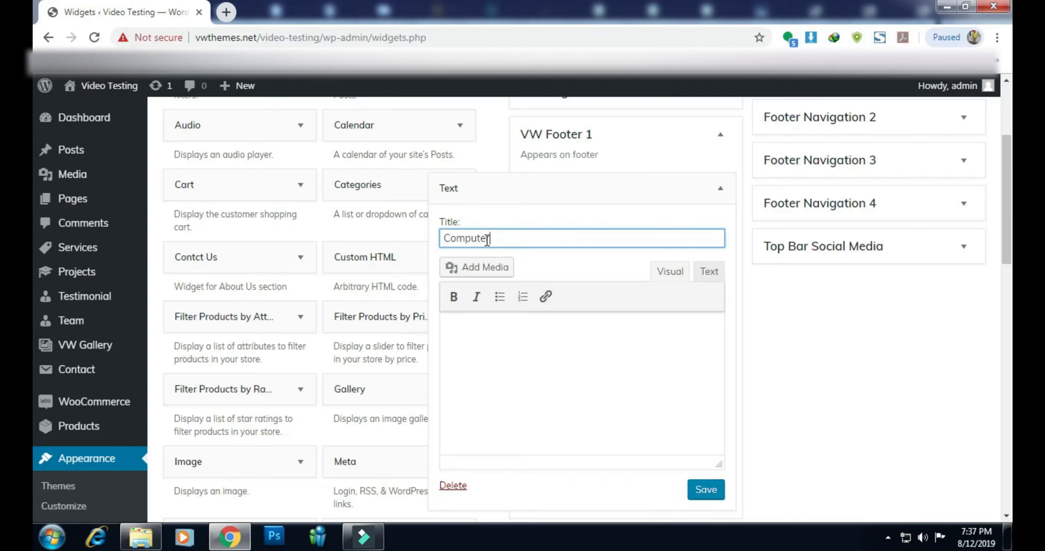
left_click(525, 241)
Complete the title 'Computer Repair' and insert computer-repaire-footer.png into the widget body
type("Repair")
left_click(491, 341)
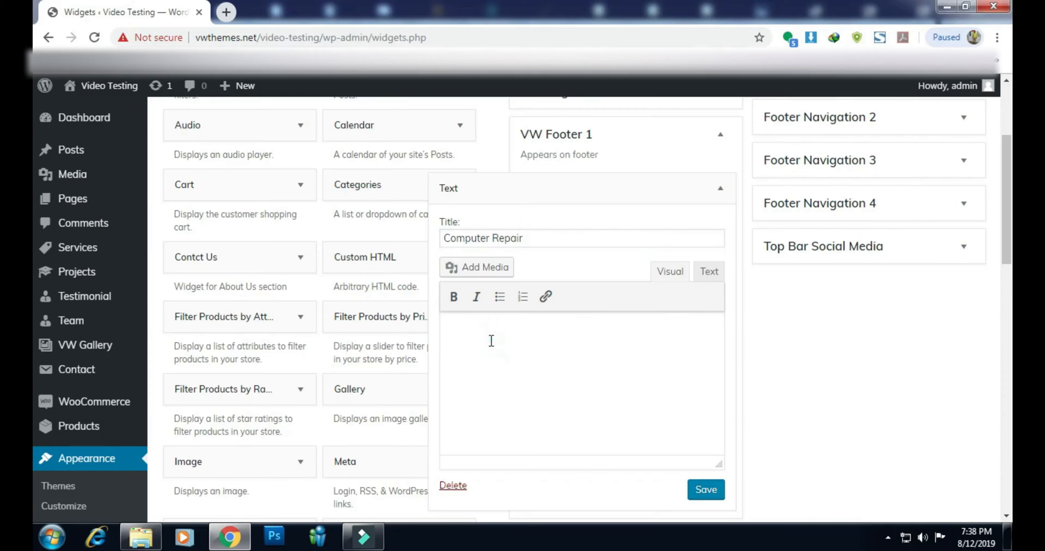
scroll(490, 341, "down", 1)
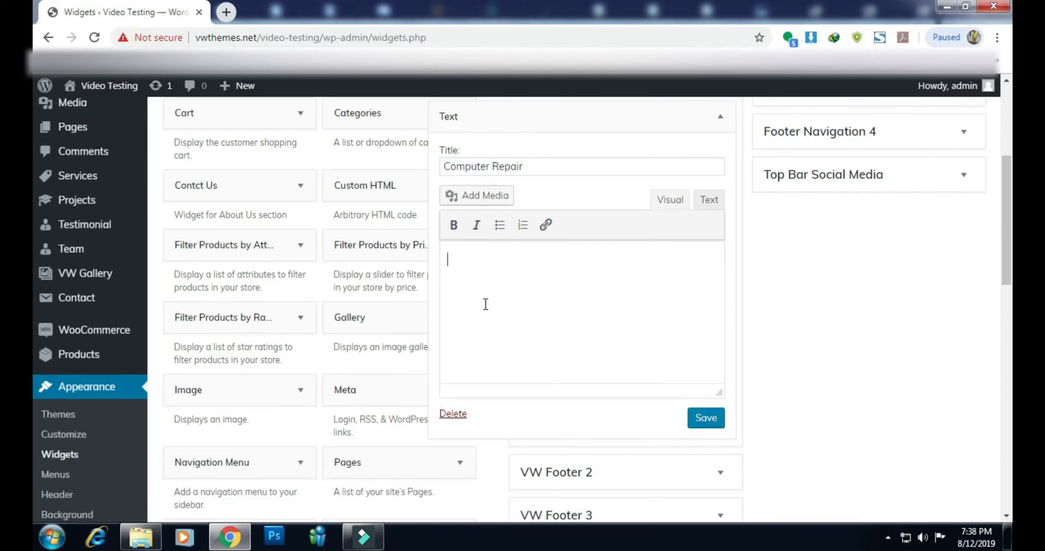
left_click(481, 199)
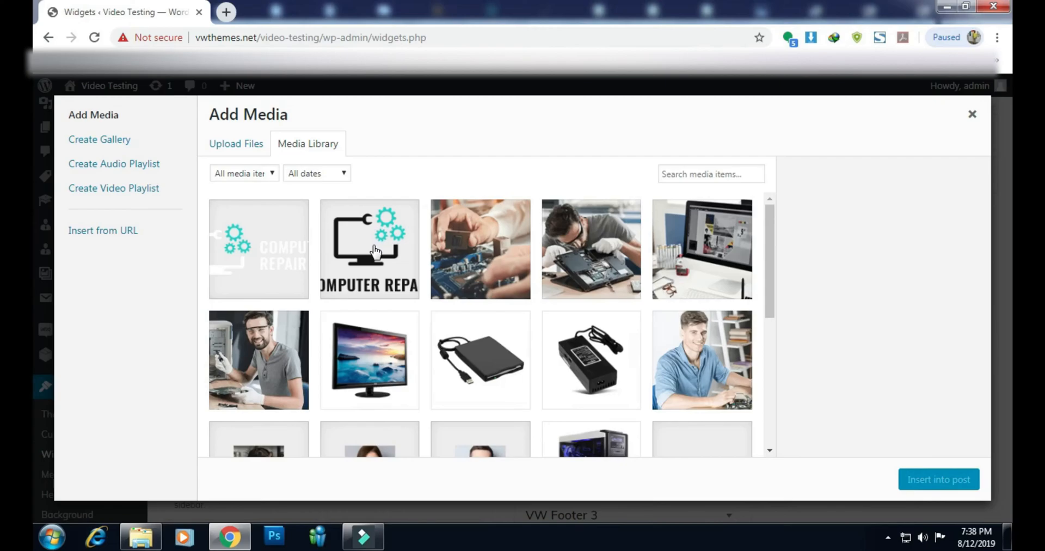
left_click(290, 260)
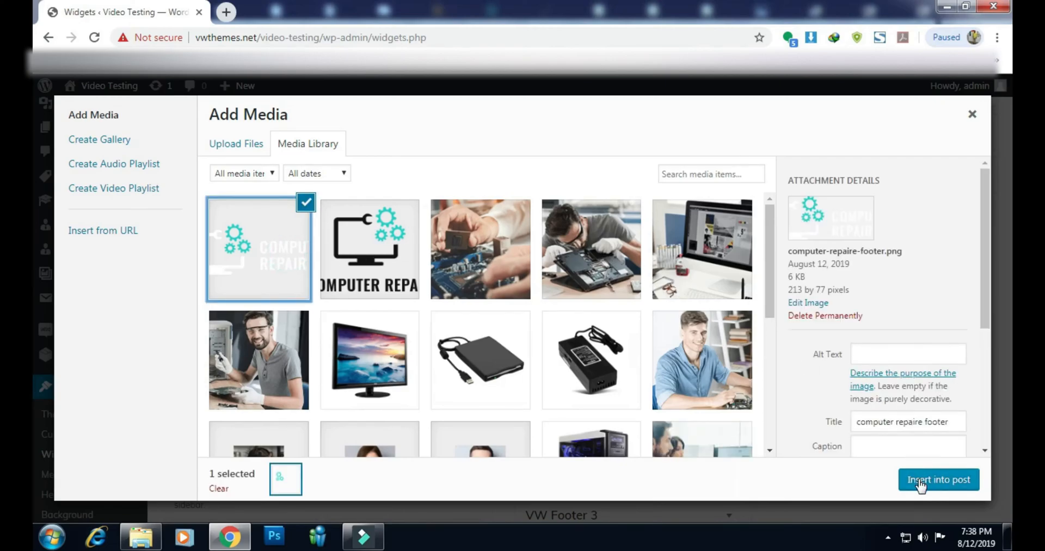
left_click(920, 480)
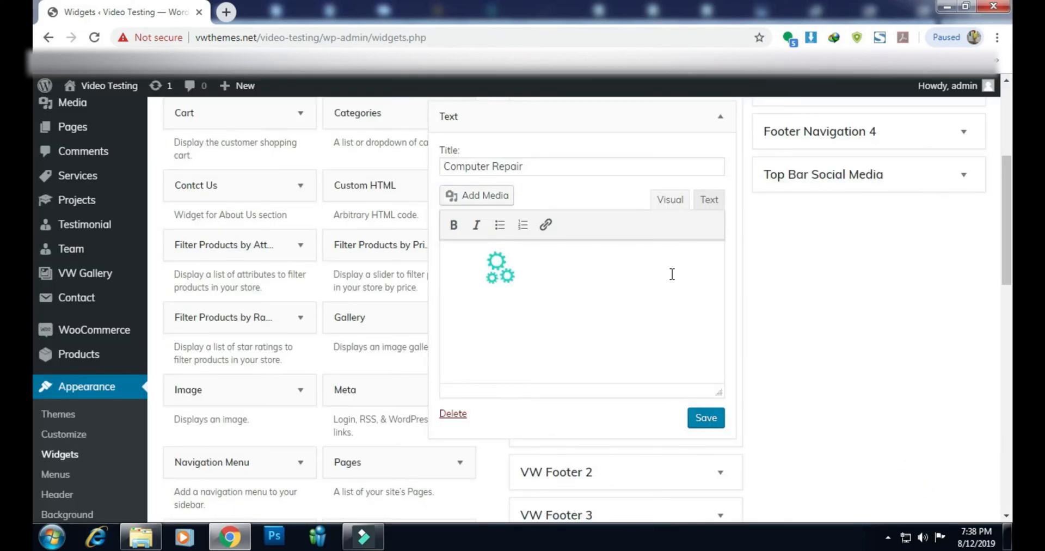
Paste a placeholder paragraph below the logo, then save and collapse the Computer Repair widget
type("Te obtinuit ut adepto satis somno. Aliisque institoribus iter deliciae vivet vita. Nam exempli gratia, quotiens ego vadam ad diversorum peregrinorum in manediversorum peregrinorum in mane")
scroll(625, 335, "up", 1)
scroll(628, 338, "down", 1)
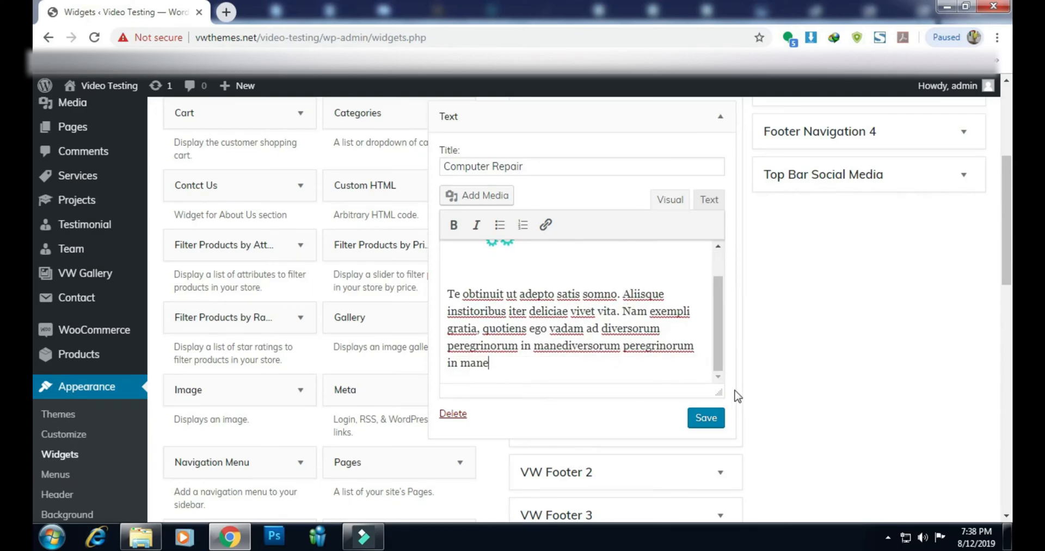
left_click(708, 418)
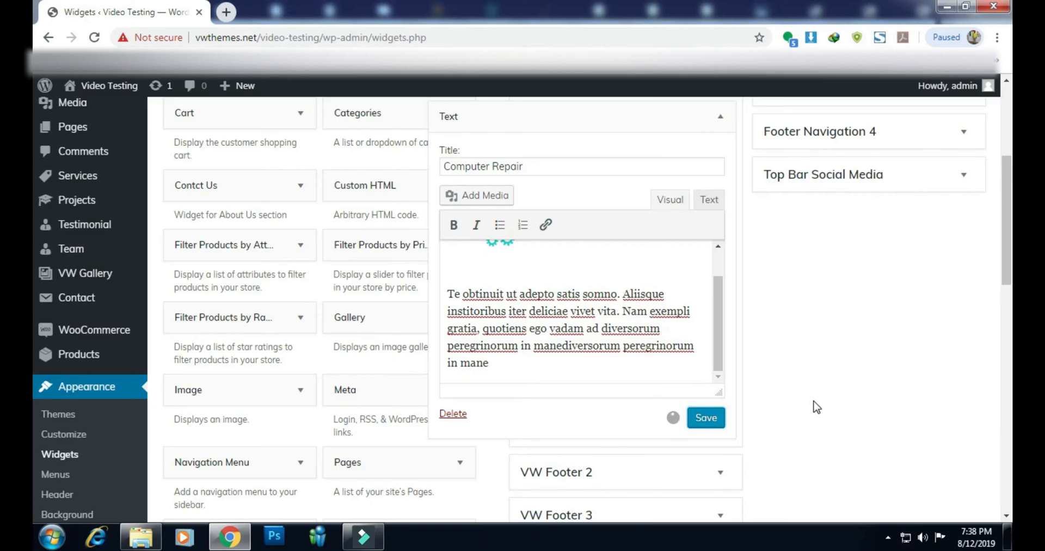
scroll(814, 406, "down", 1)
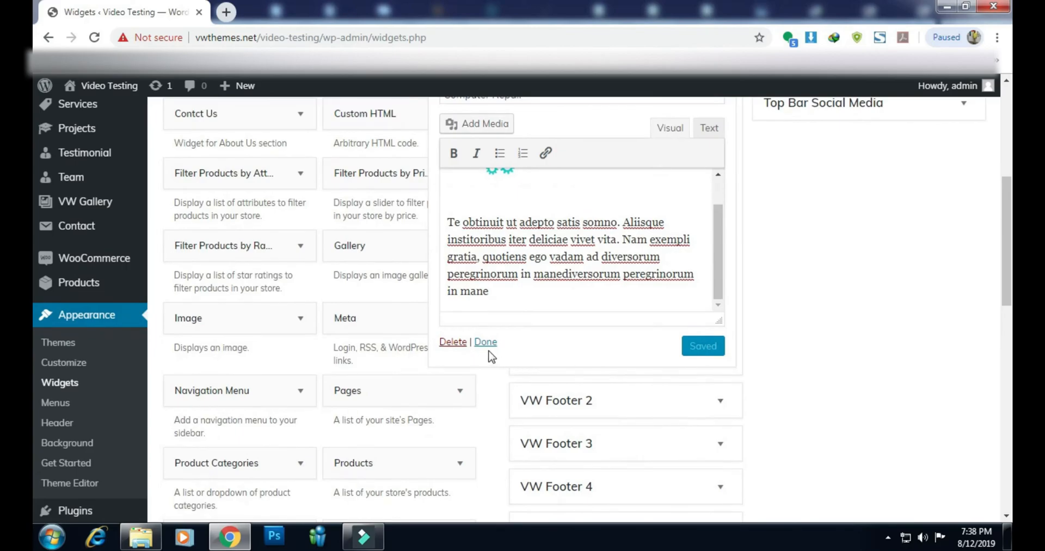
left_click(484, 342)
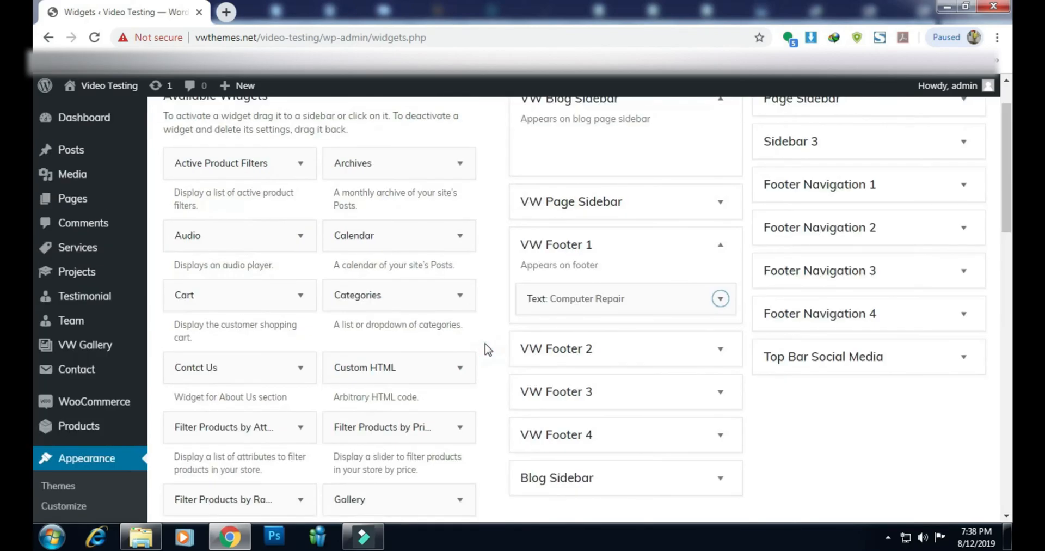
scroll(337, 348, "down", 3)
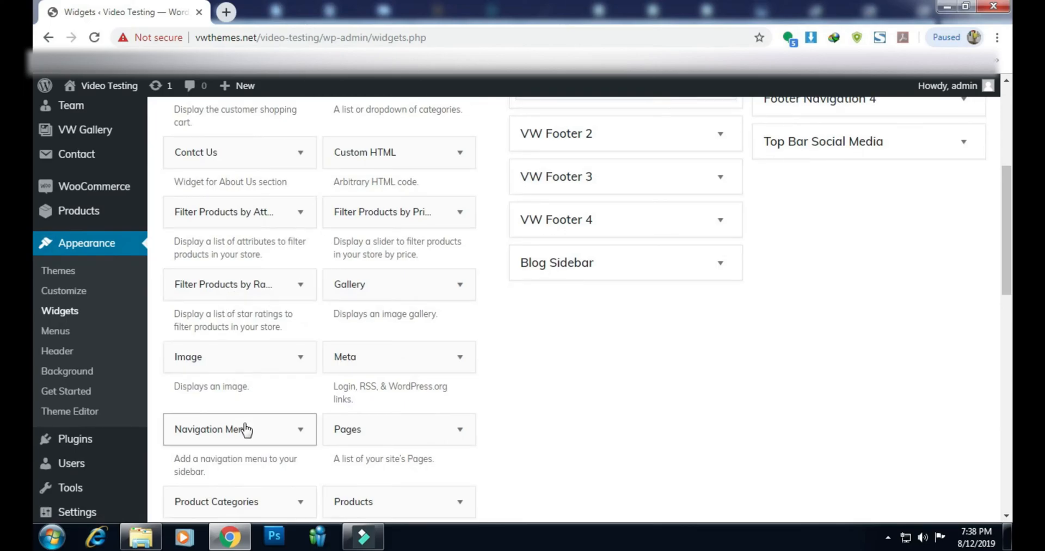
Add a Navigation Menu widget to the VW Footer 2 area
scroll(245, 426, "down", 2)
left_click(272, 294)
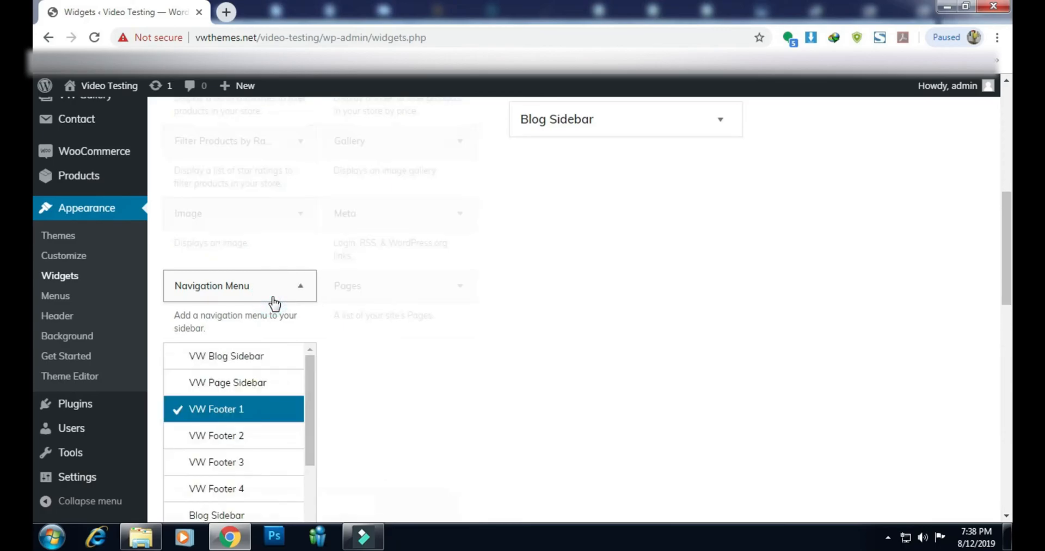
scroll(370, 327, "down", 3)
left_click(238, 221)
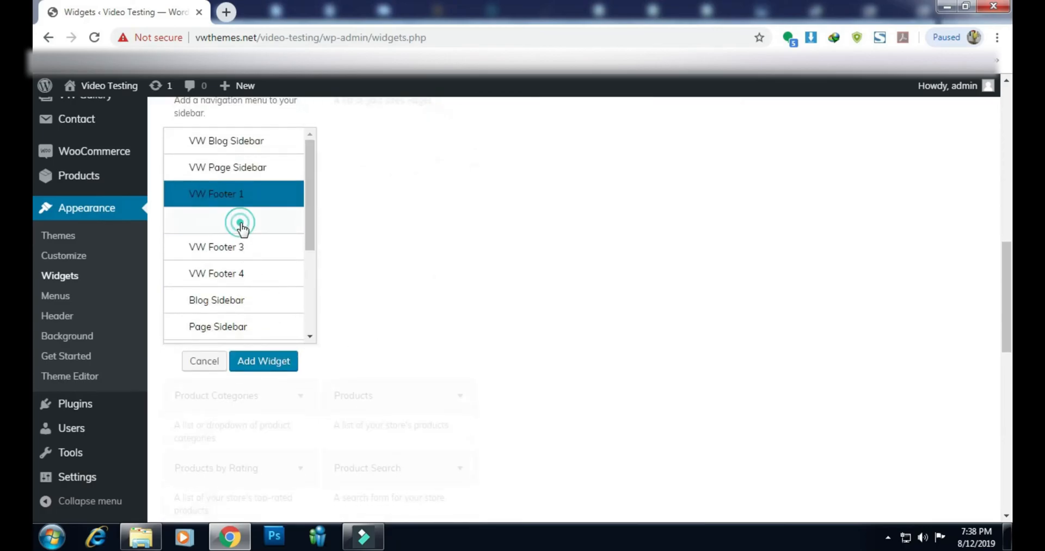
left_click(270, 362)
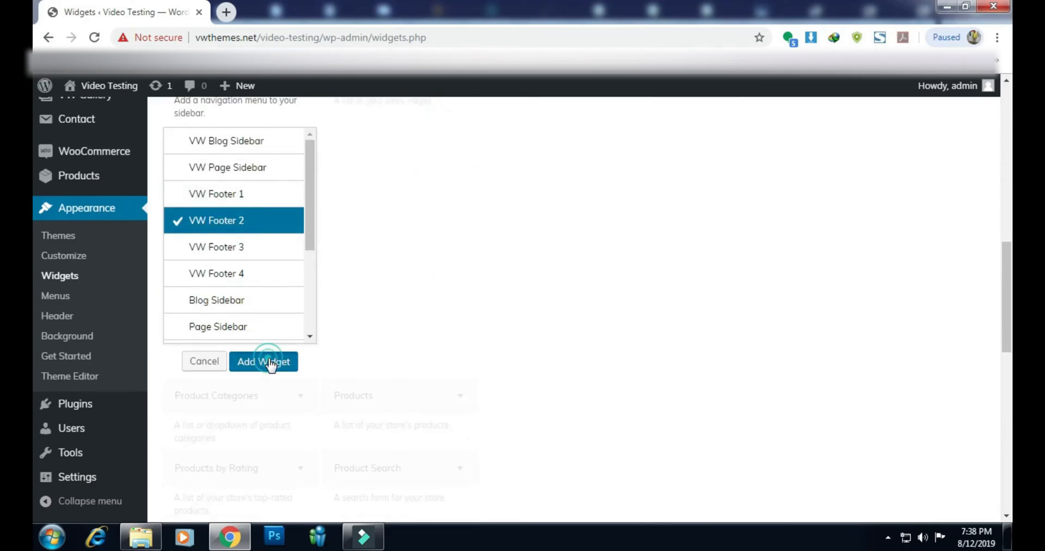
Title the widget 'Quick Link', select the 'menus' menu, then save and collapse it
left_click(551, 285)
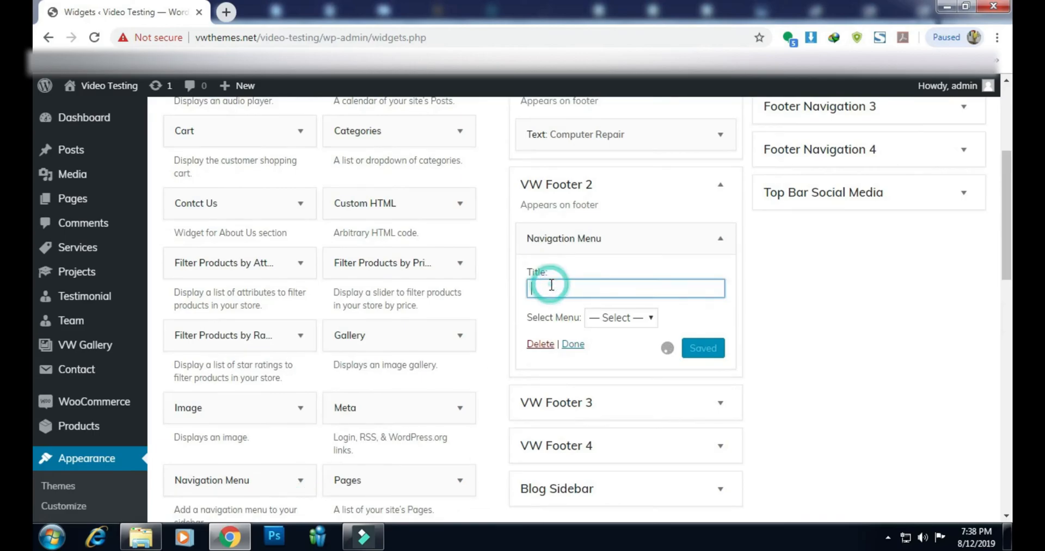
type("Qui")
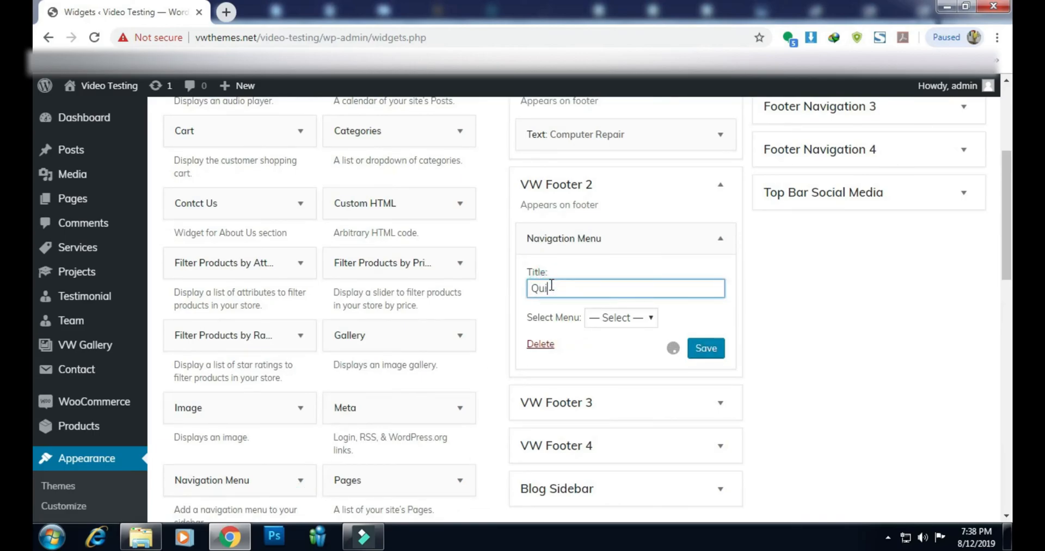
type("ck Link")
left_click(625, 315)
left_click(624, 348)
left_click(704, 348)
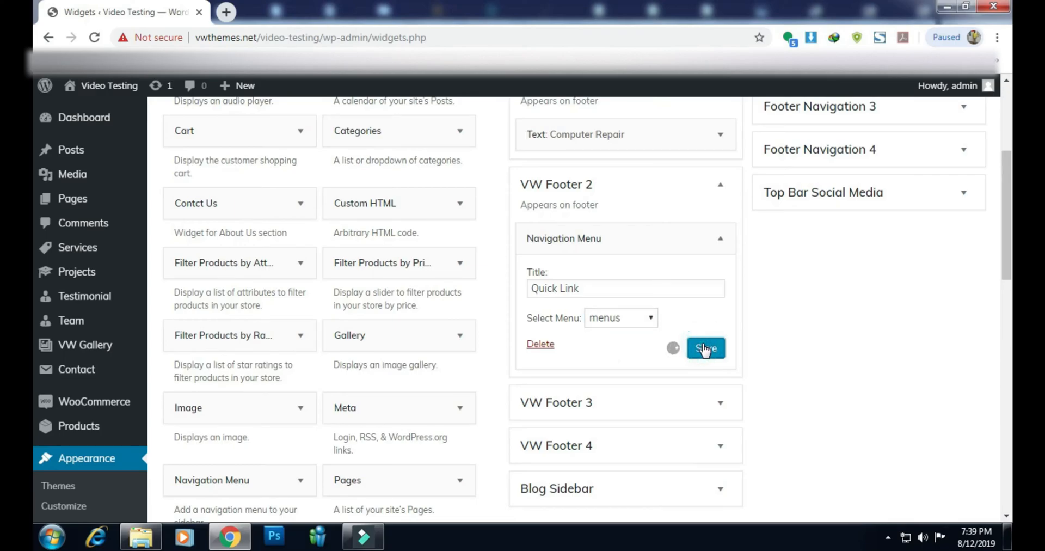
left_click(572, 346)
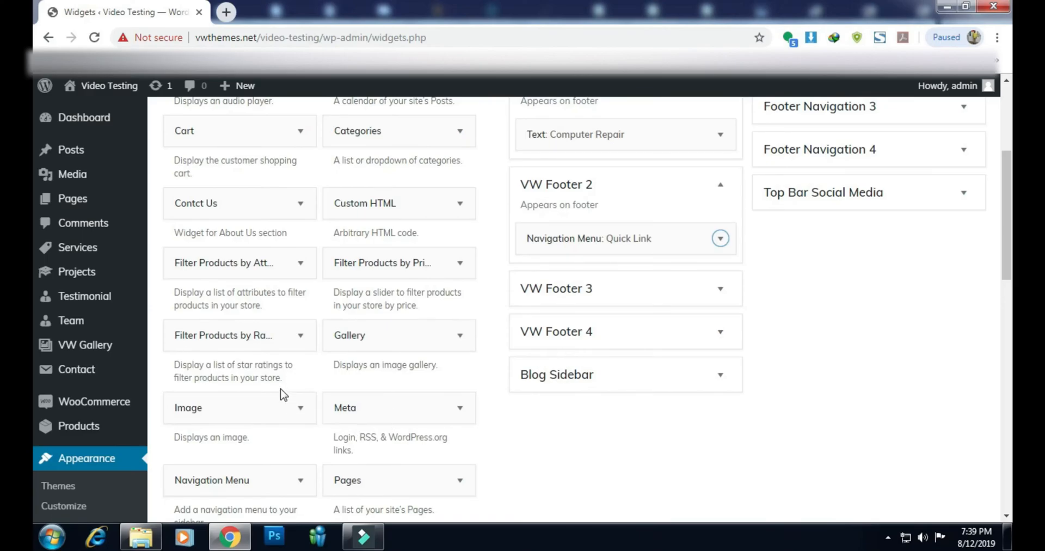
left_click(231, 206)
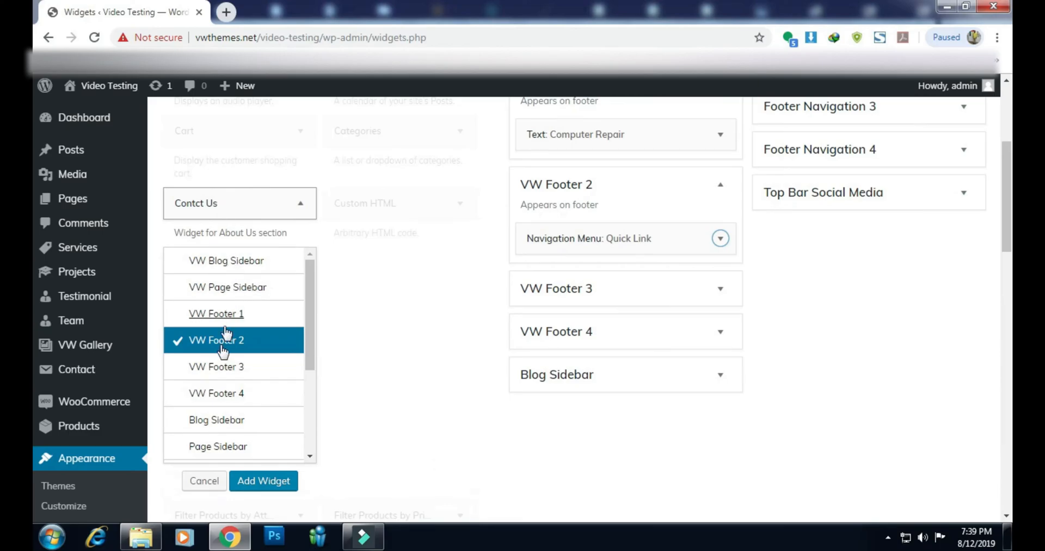
Add the Contct Us widget to the VW Footer 3 area
left_click(218, 367)
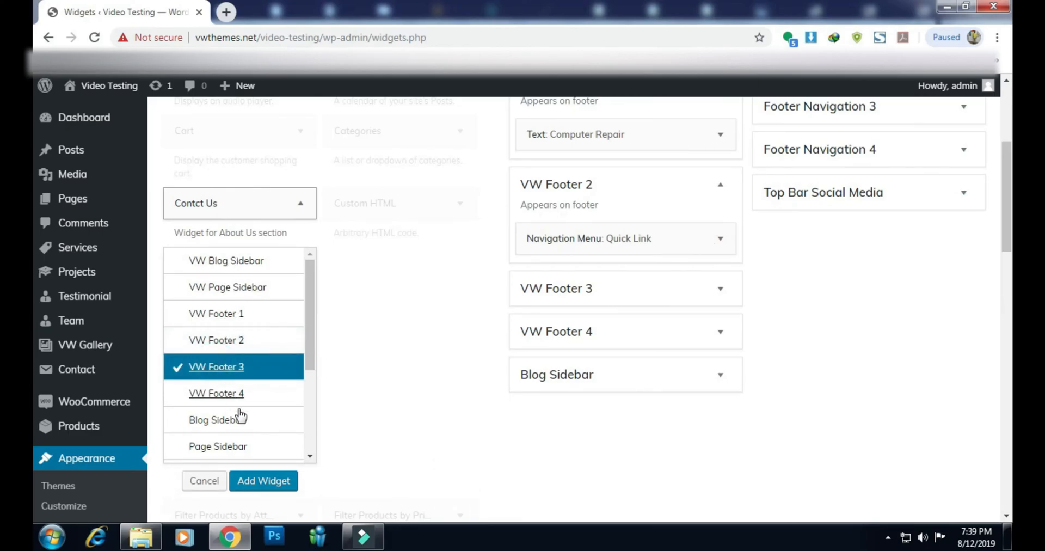
left_click(241, 481)
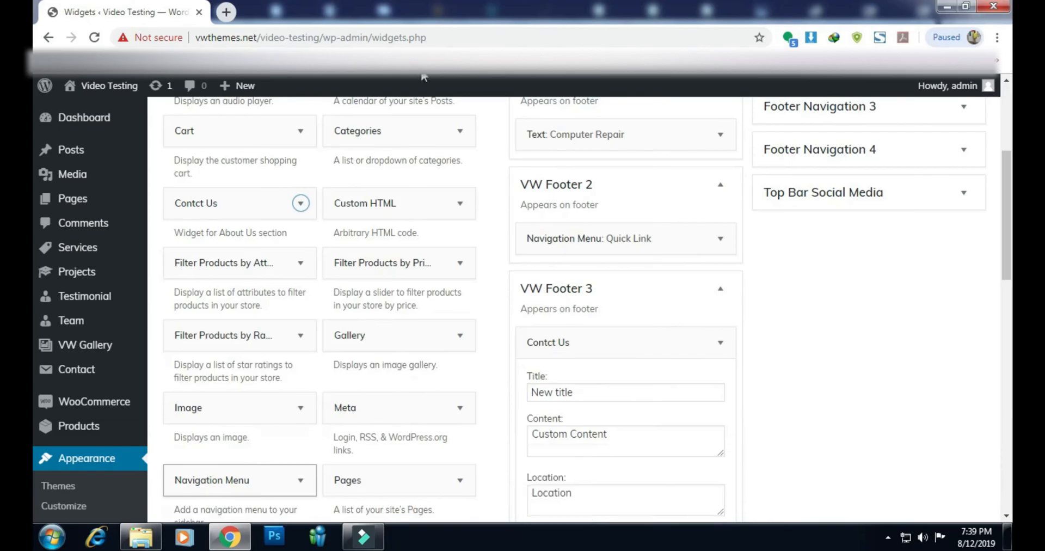
scroll(730, 204, "down", 1)
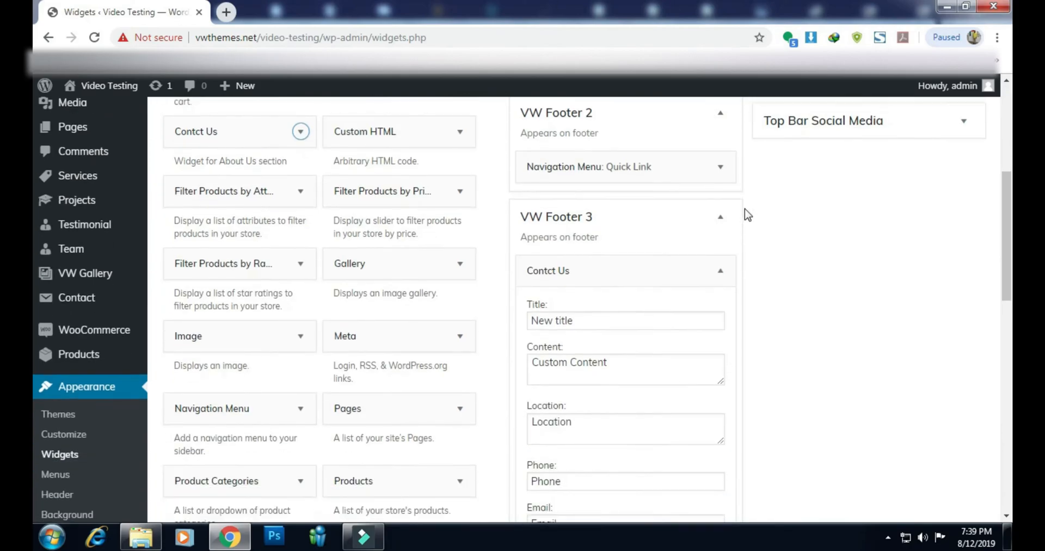
scroll(609, 244, "down", 2)
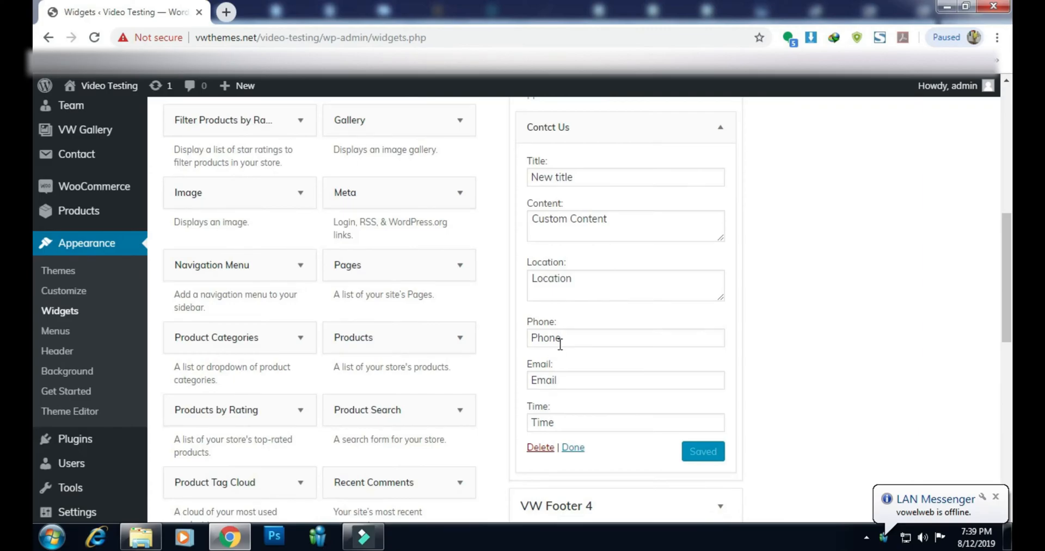
Enter the contact phone number, e-mail and hours '8am to 10pm', then save and collapse
double_click(560, 344)
type("0123456789")
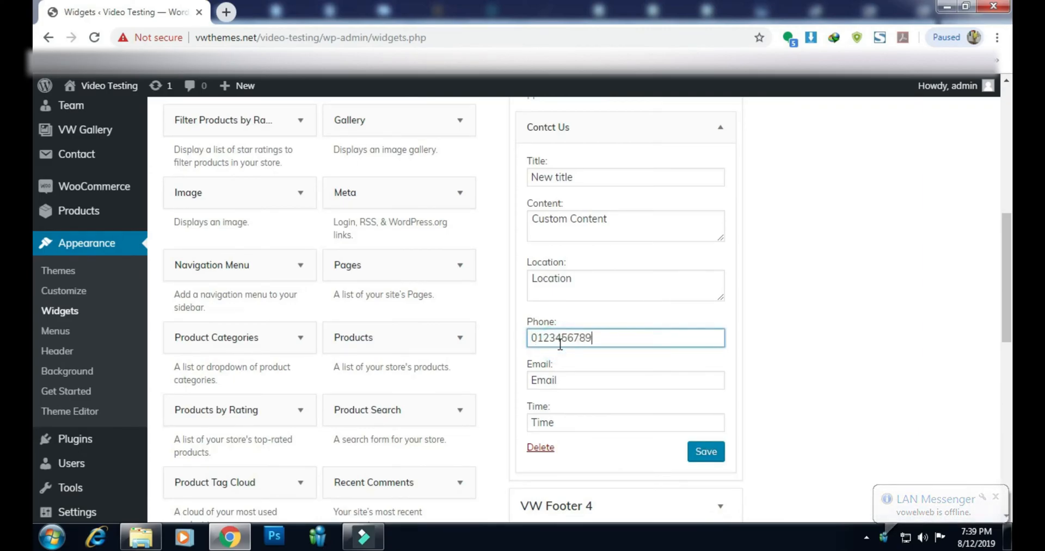
double_click(567, 380)
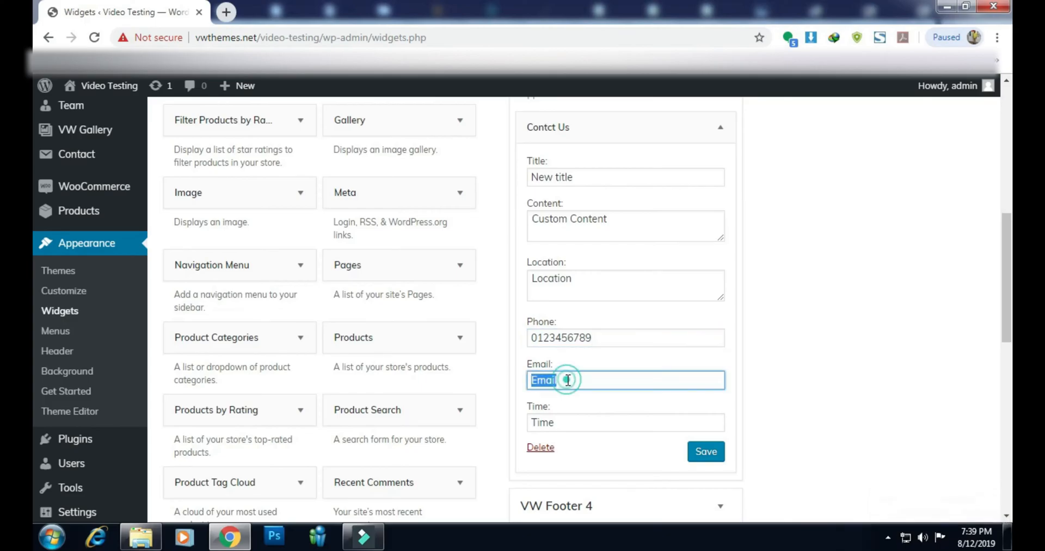
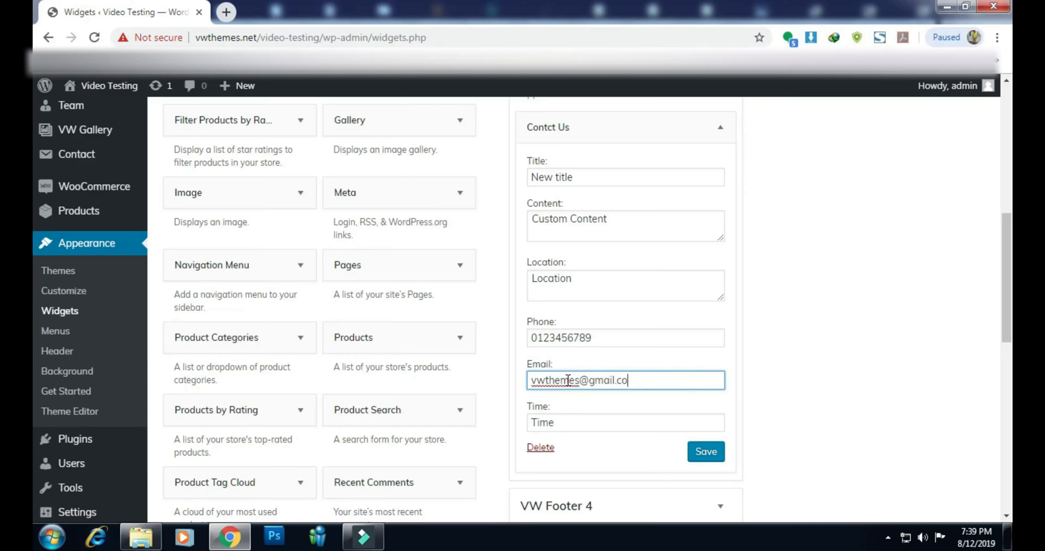
scroll(567, 380, "down", 3)
left_click(566, 277)
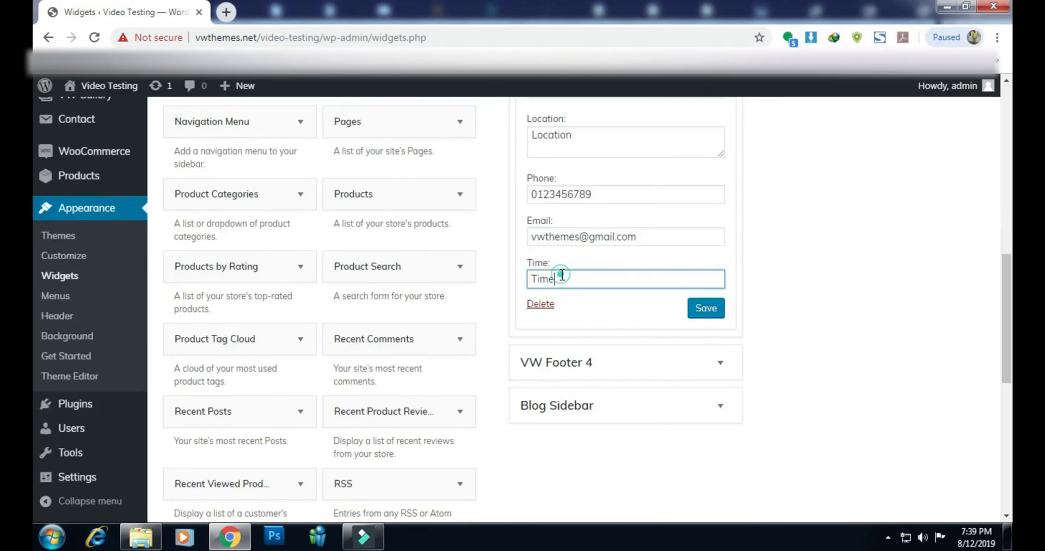
double_click(566, 278)
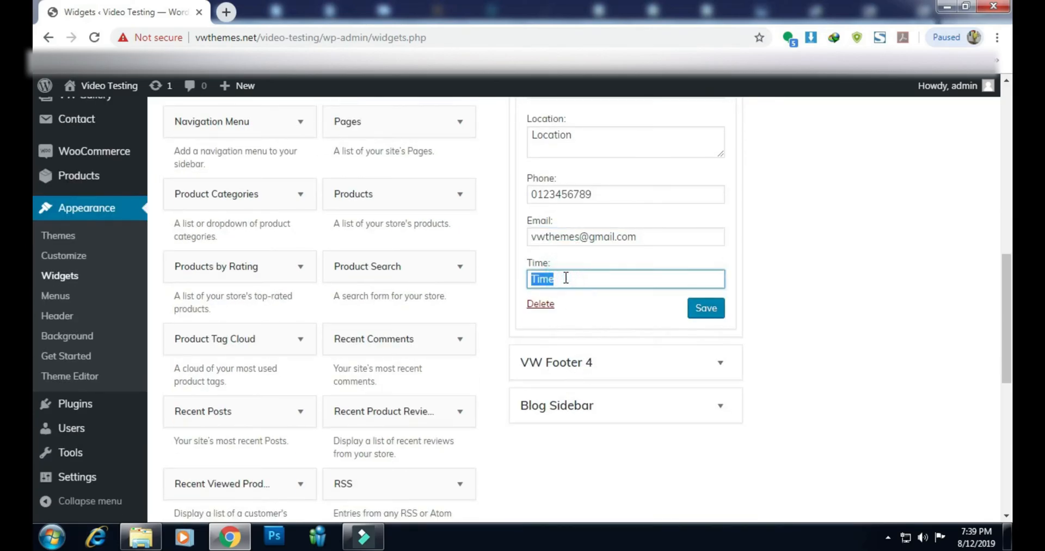
type("8am to 10pm")
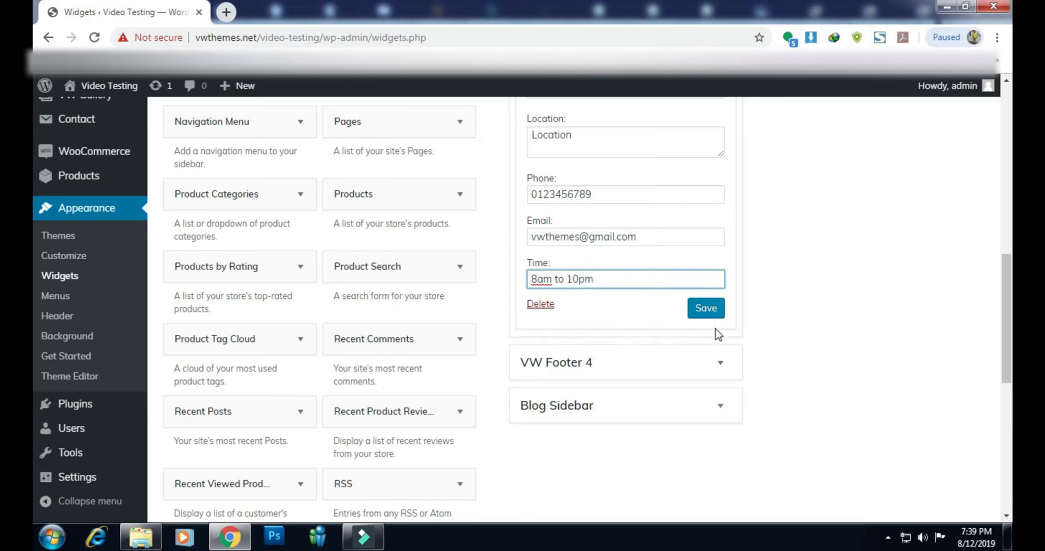
left_click(706, 309)
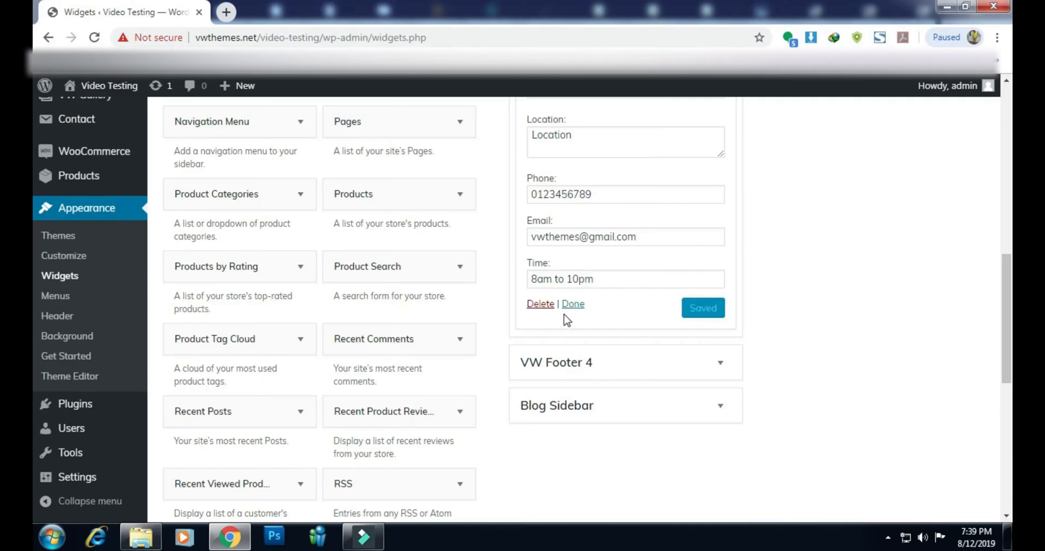
left_click(573, 305)
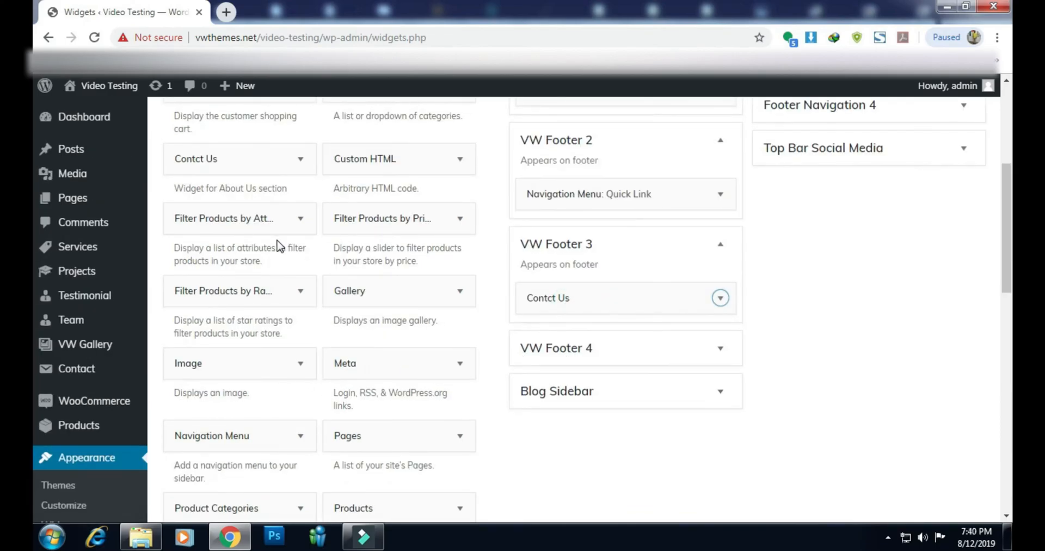
Add a Recent Posts widget to the VW Footer 4 area
scroll(277, 255, "down", 3)
scroll(276, 272, "down", 4)
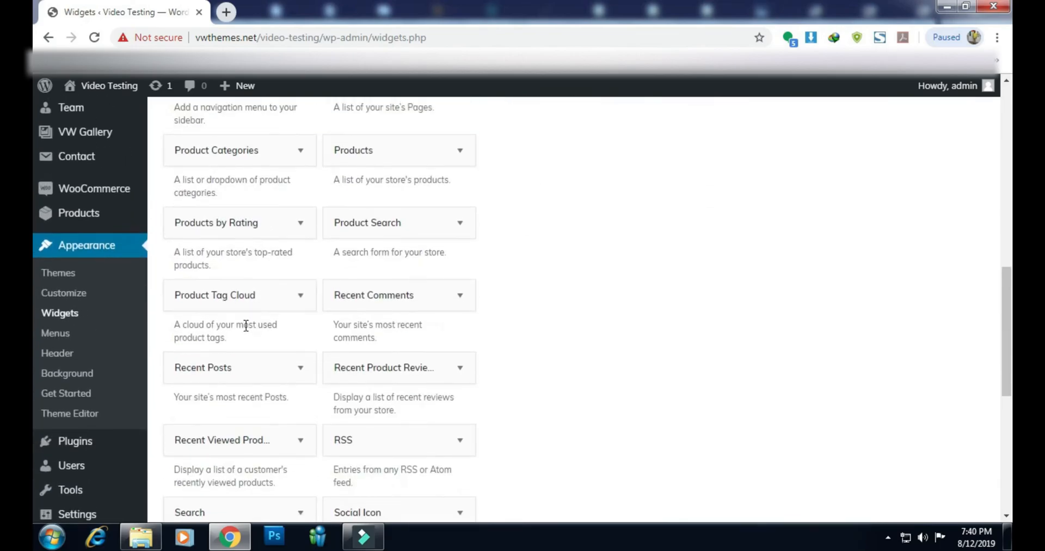
left_click(228, 357)
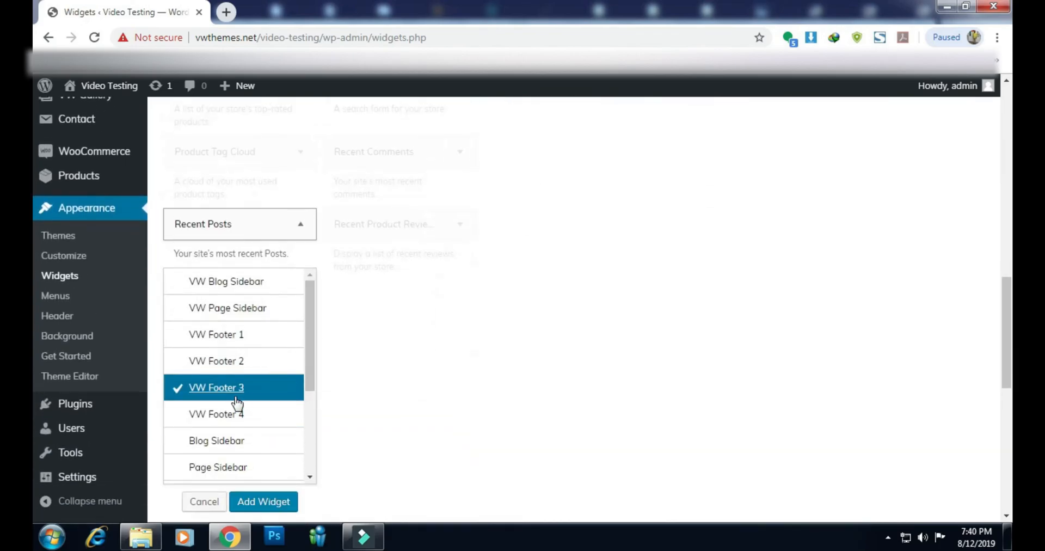
left_click(238, 412)
scroll(333, 318, "down", 5)
left_click(267, 217)
scroll(611, 329, "up", 4)
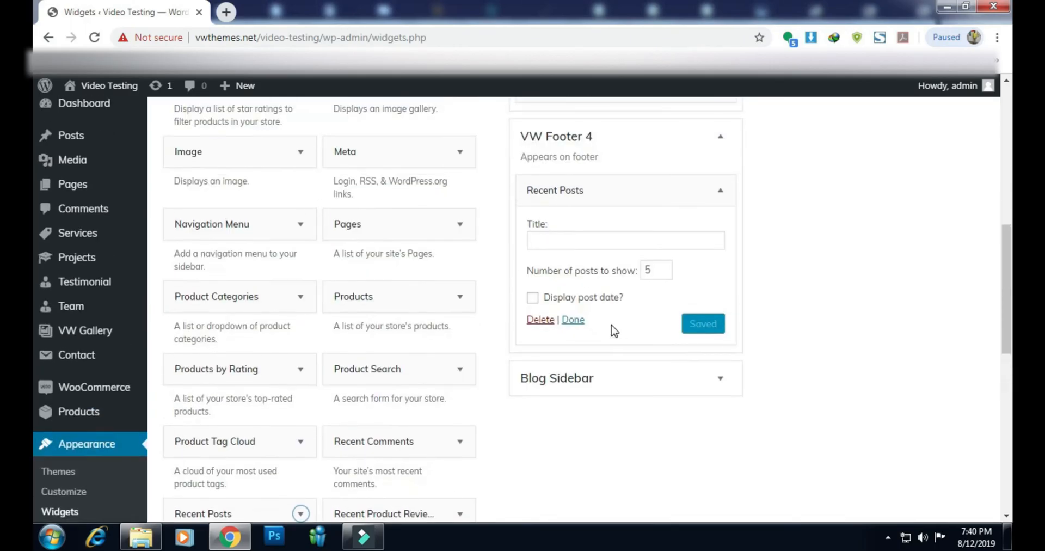
Title the Recent Posts widget 'Recent Post', then save and collapse it
left_click(545, 237)
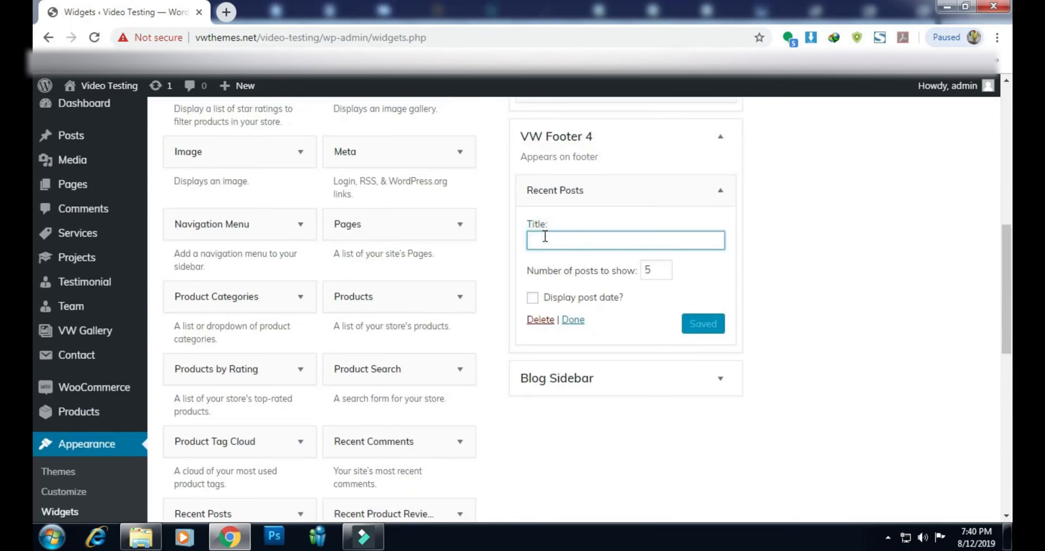
type("Recent Post")
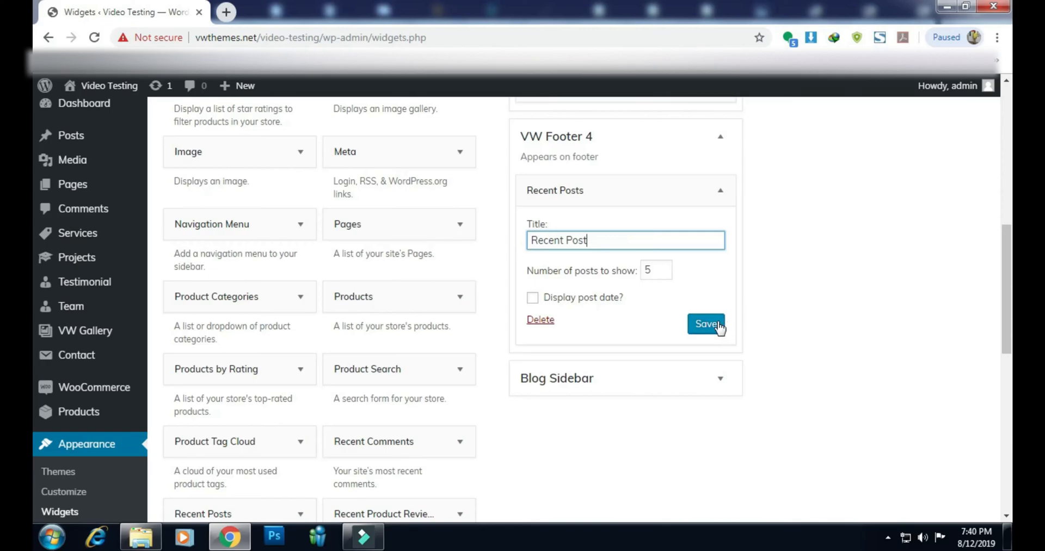
left_click(718, 325)
left_click(578, 323)
scroll(605, 340, "up", 2)
scroll(606, 340, "up", 4)
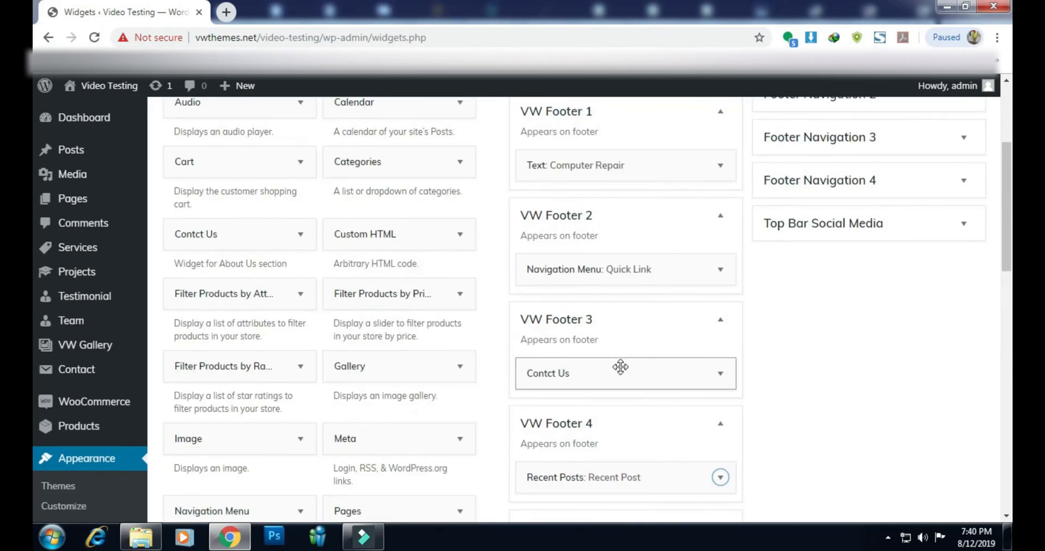
scroll(601, 373, "down", 5)
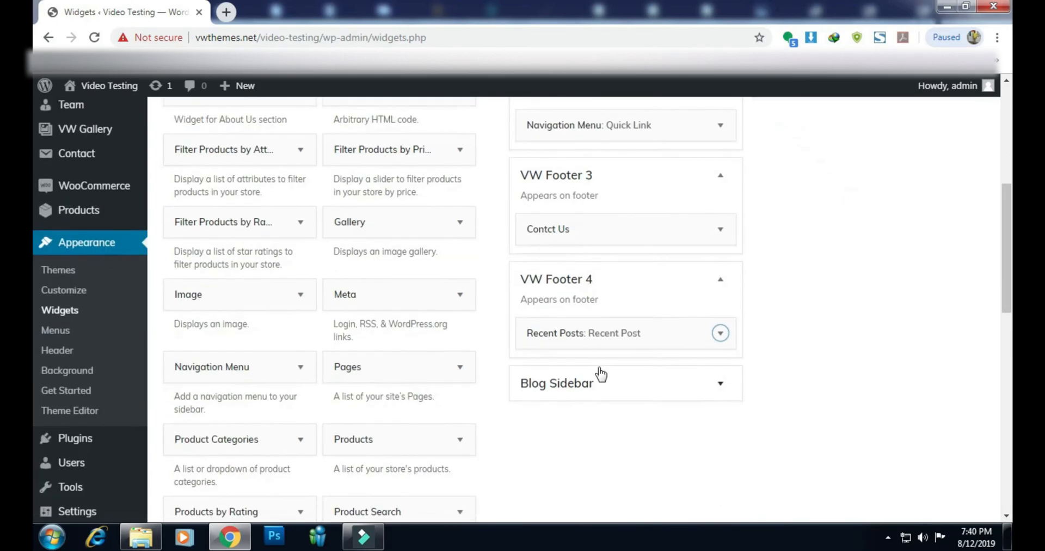
scroll(602, 373, "up", 7)
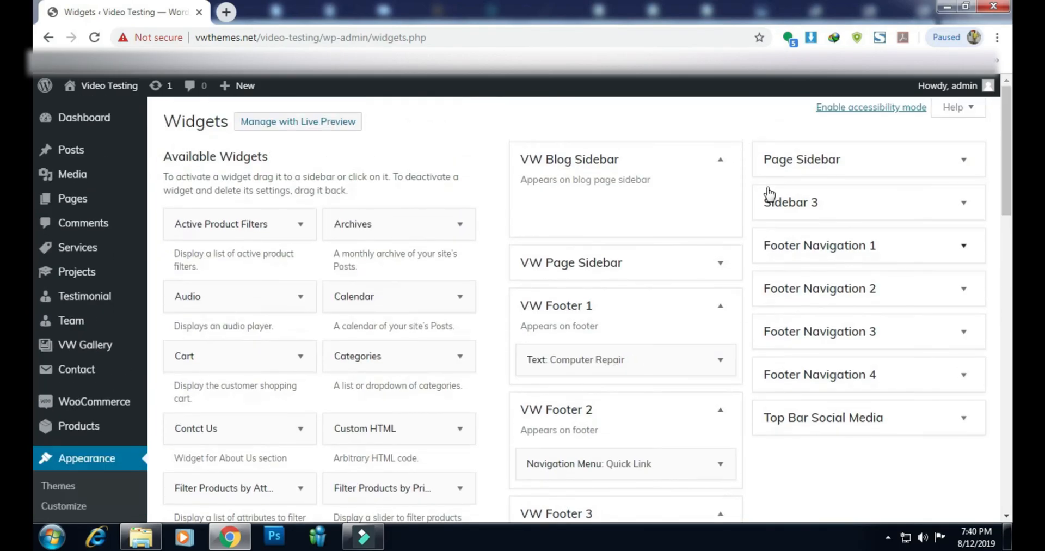
Visit the live site through the 'Video Testing' site name in the admin bar
mouse_move(120, 96)
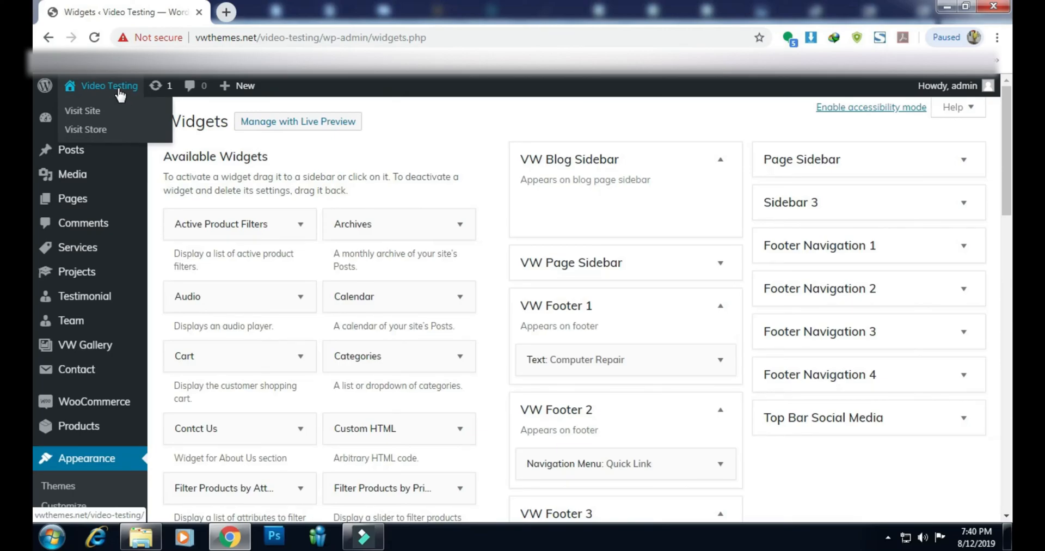
left_click(120, 96)
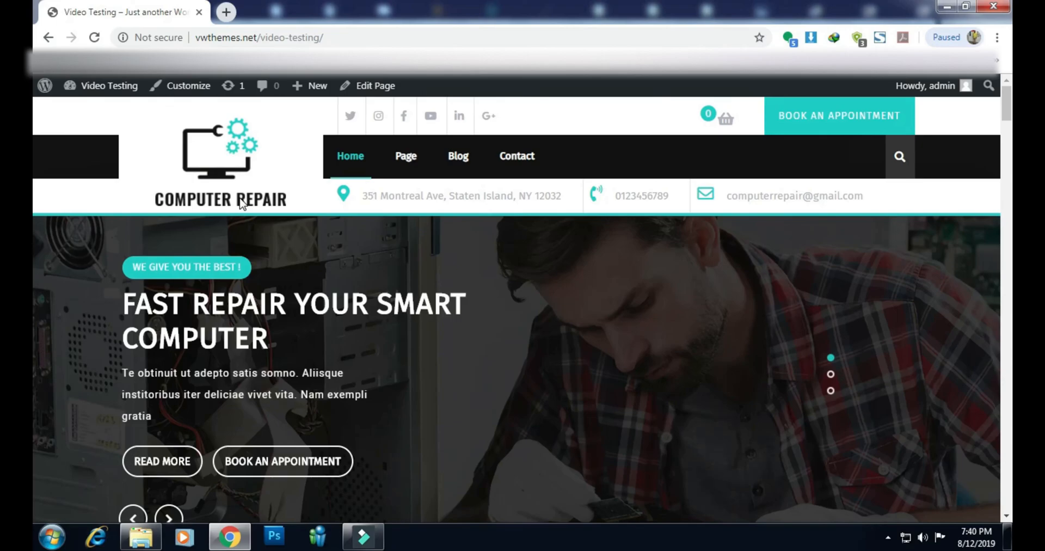
scroll(242, 201, "down", 5)
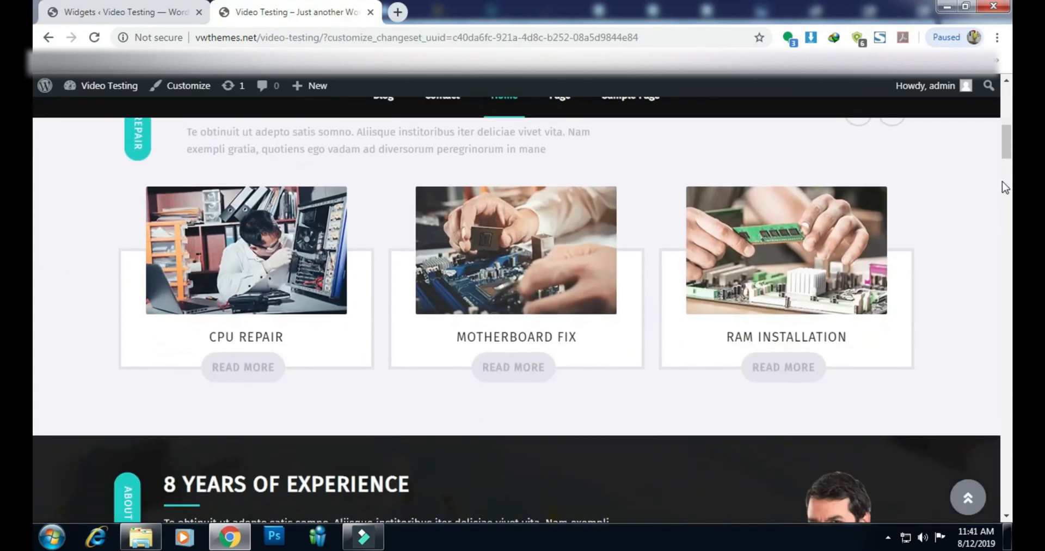
scroll(1004, 187, "down", 10)
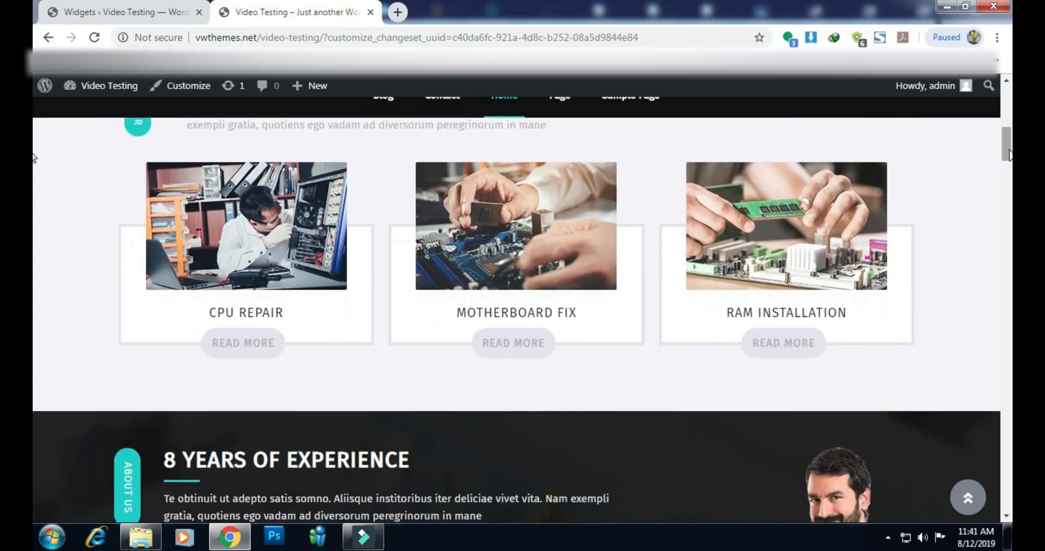
scroll(583, 481, "up", 2)
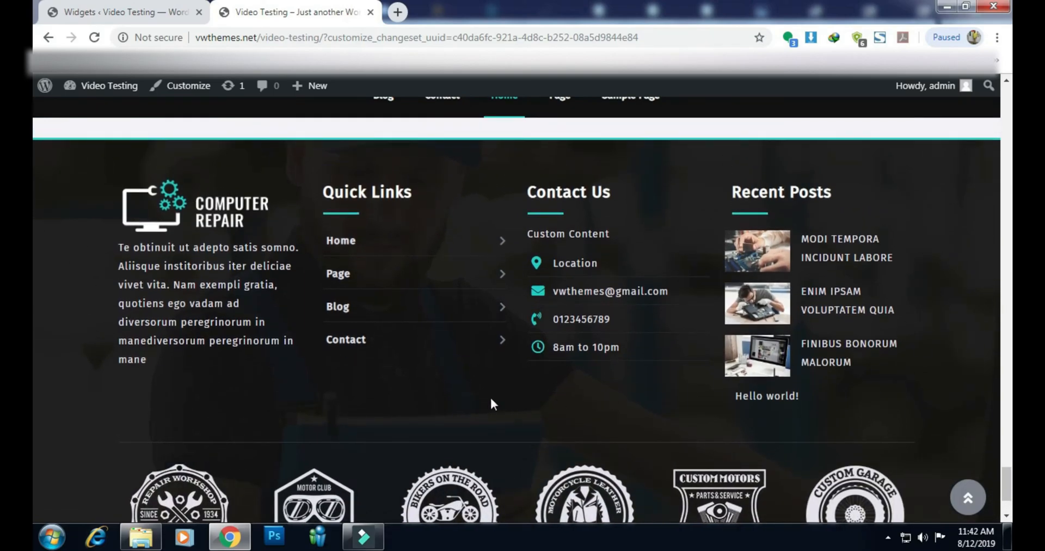
scroll(489, 404, "down", 3)
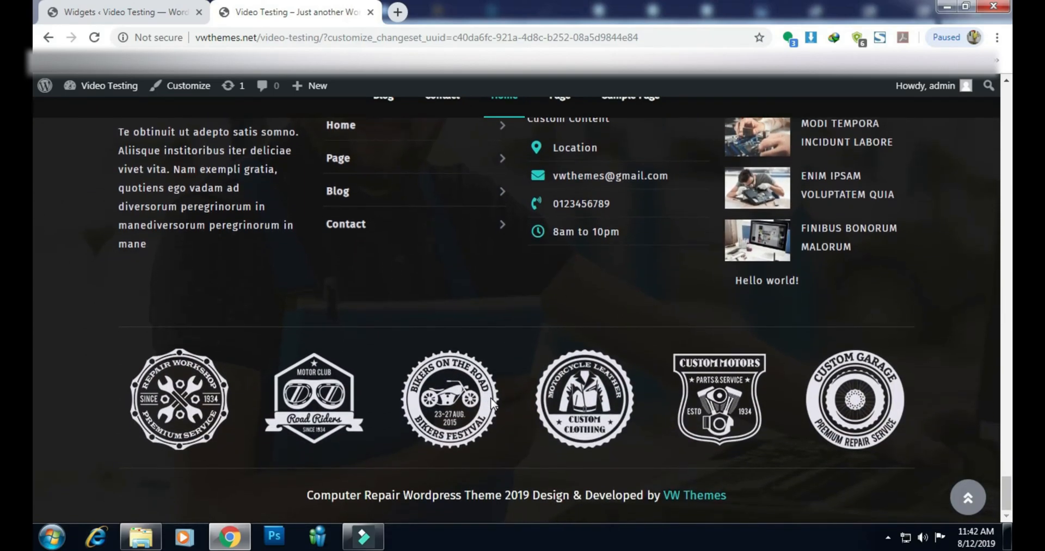
scroll(490, 399, "up", 2)
scroll(490, 398, "down", 2)
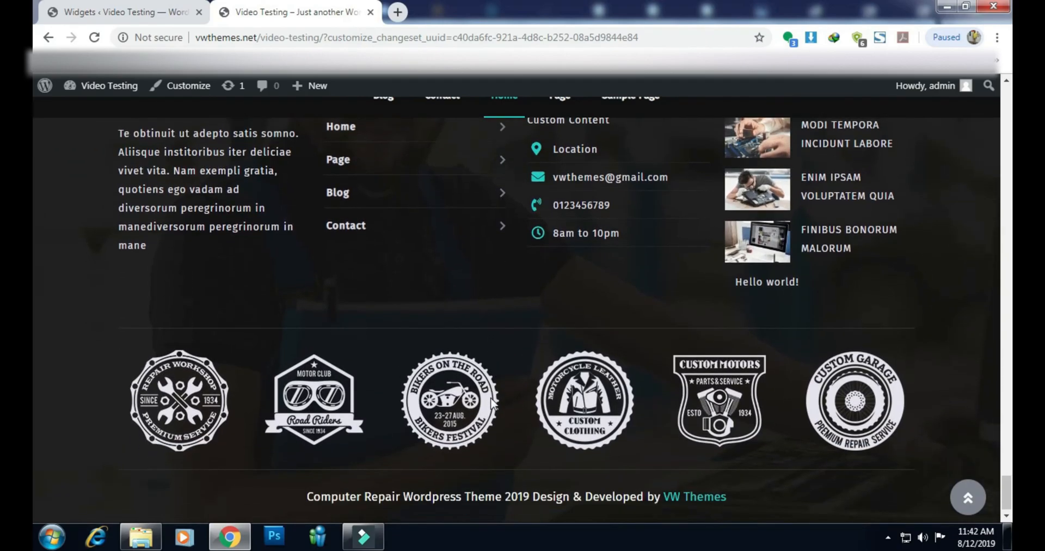
scroll(491, 402, "up", 3)
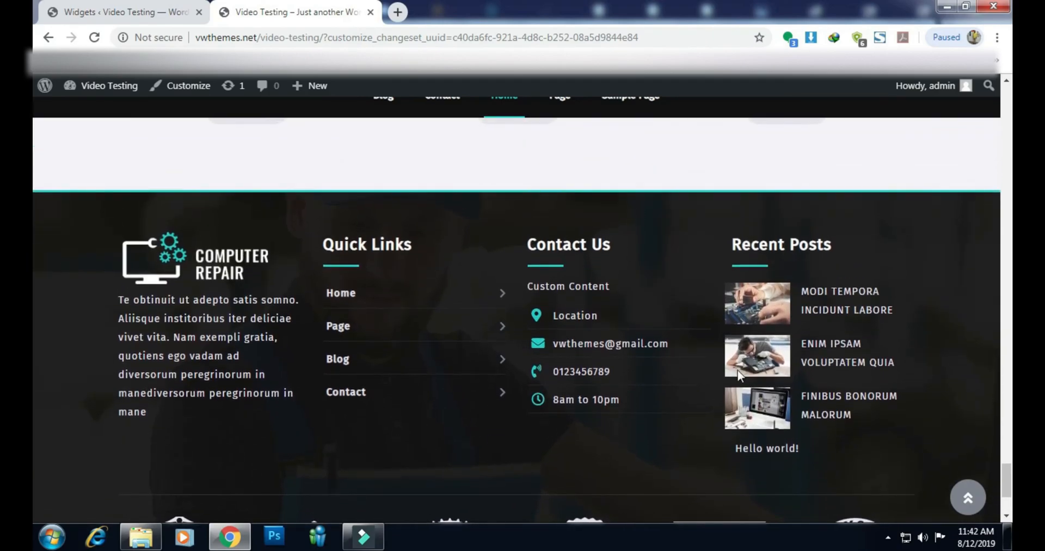
left_click(979, 501)
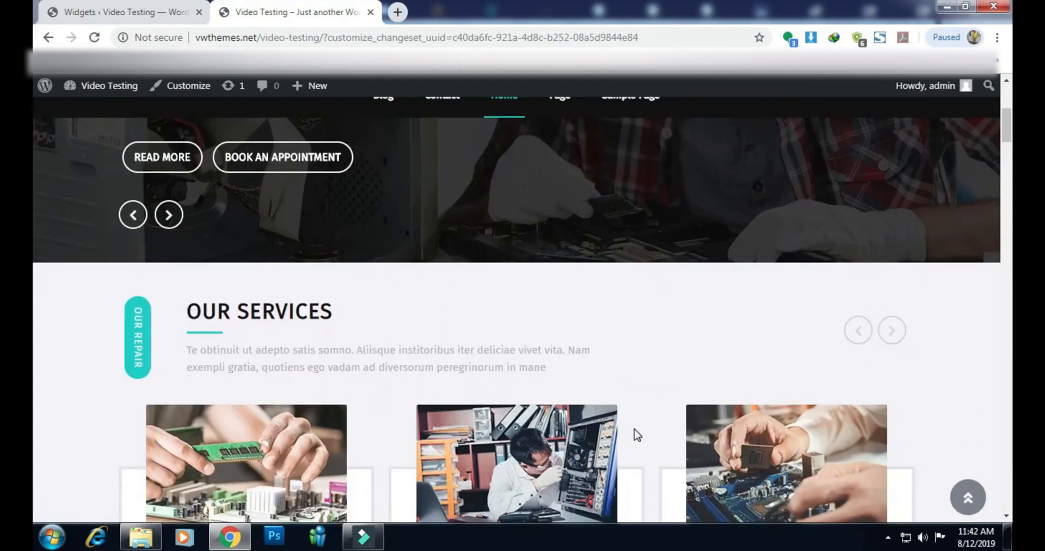
scroll(634, 431, "down", 3)
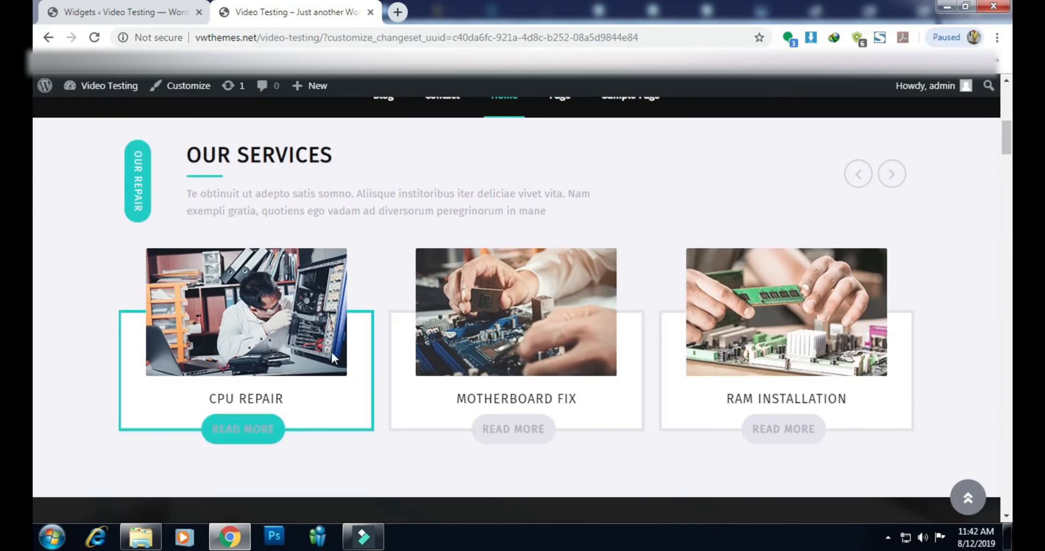
scroll(730, 354, "down", 5)
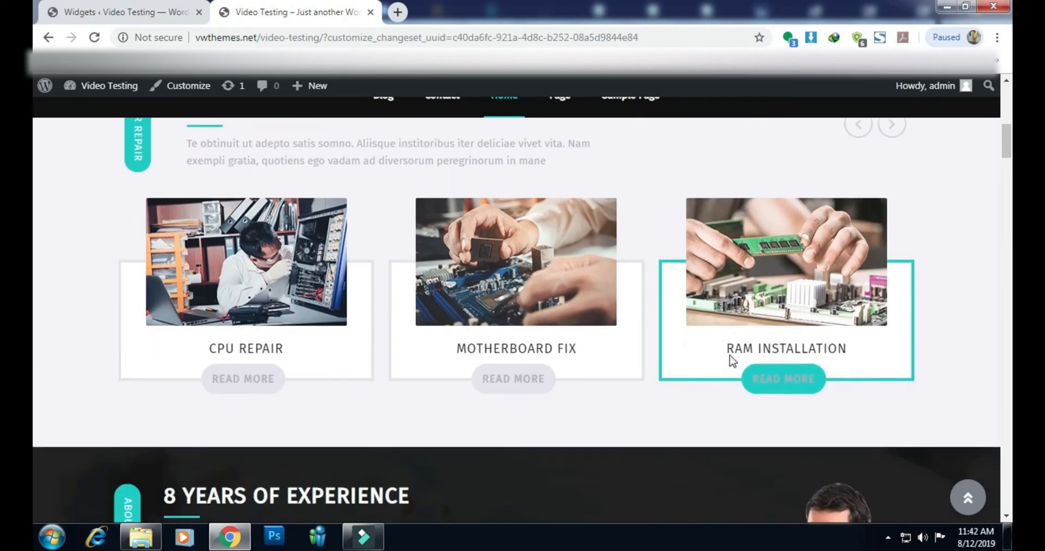
scroll(729, 354, "down", 3)
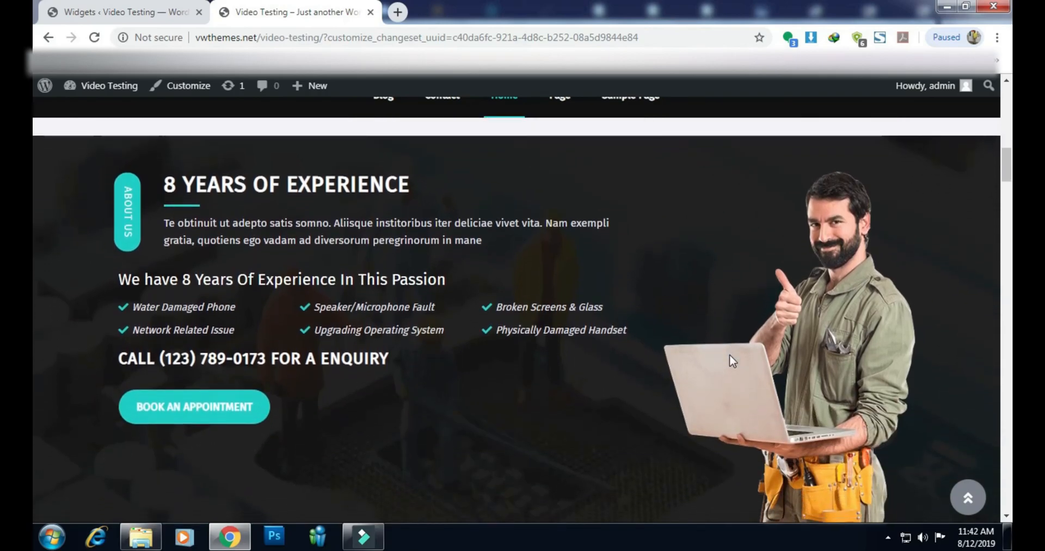
scroll(729, 354, "up", 1)
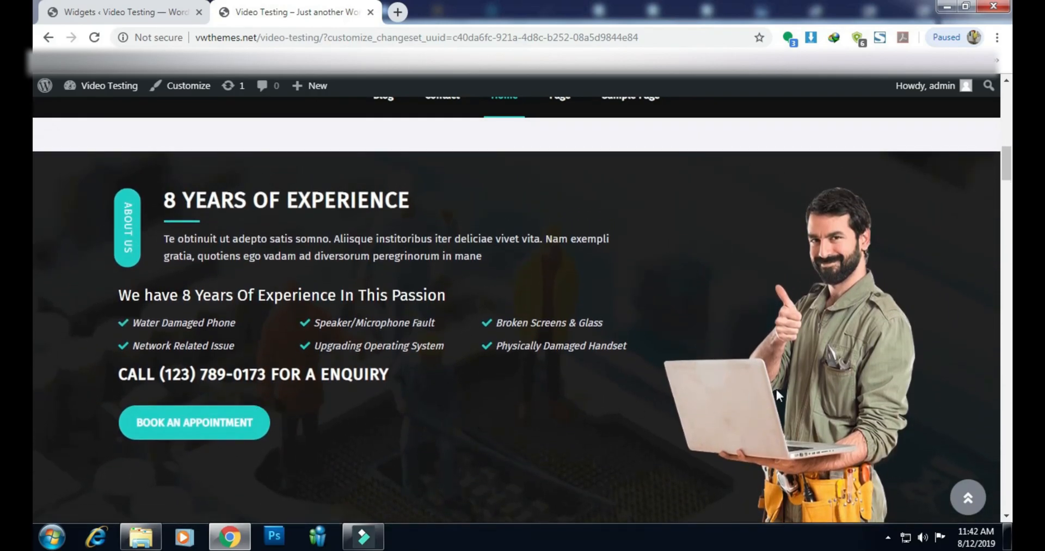
scroll(776, 388, "down", 5)
scroll(776, 389, "down", 4)
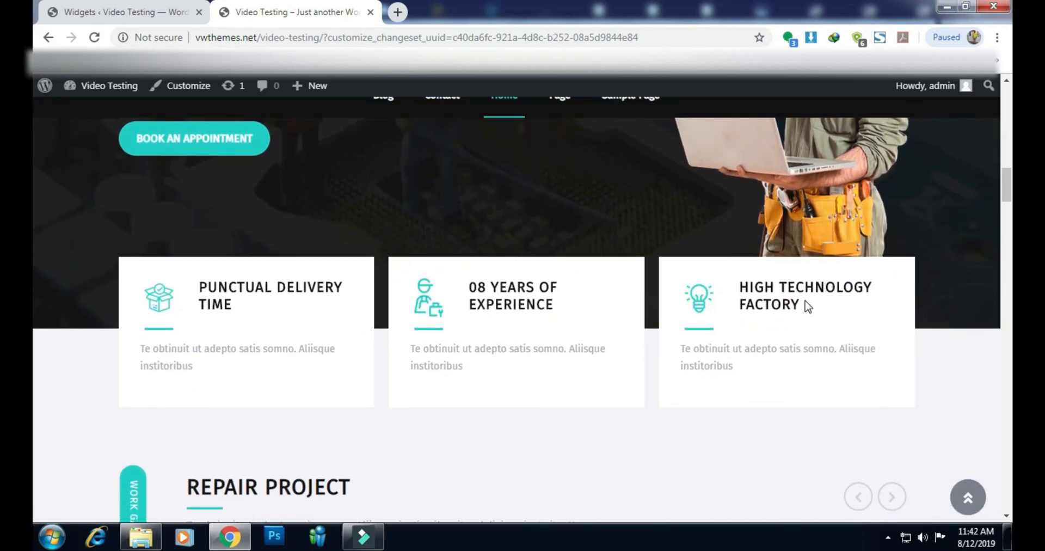
scroll(808, 307, "down", 4)
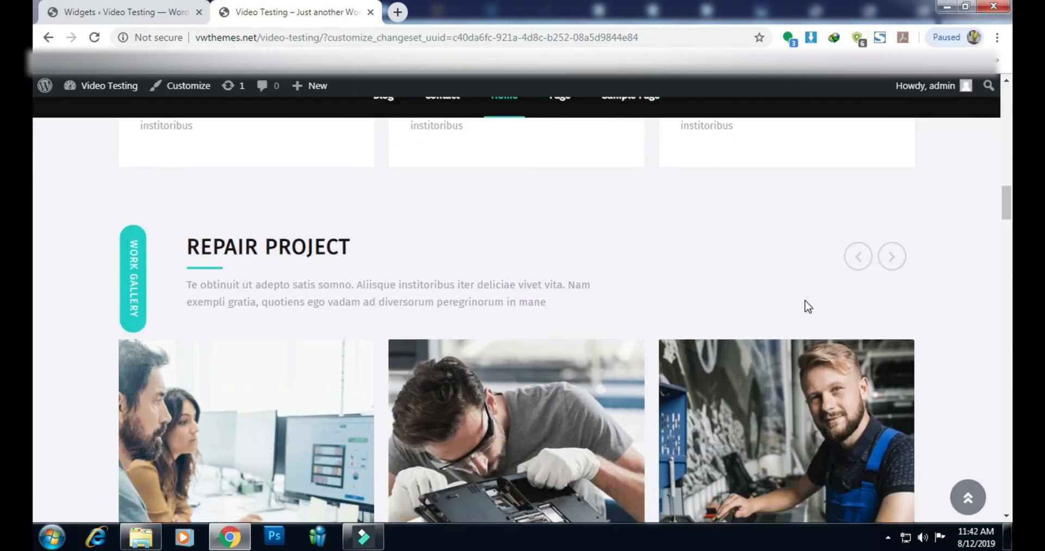